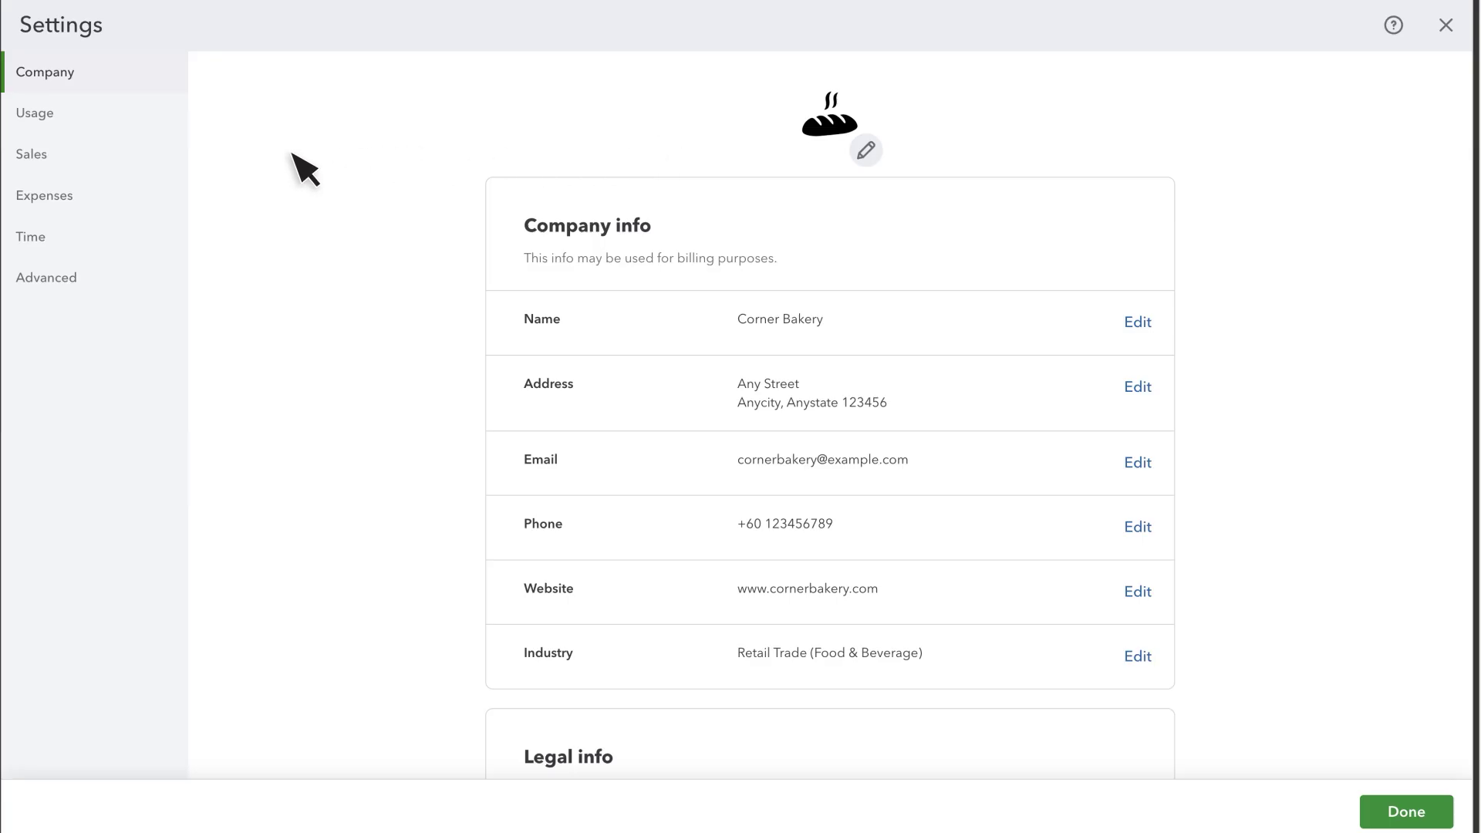
Open the Sales section of the account settings.
{"action": "left_click", "coordinate": [49, 158]}
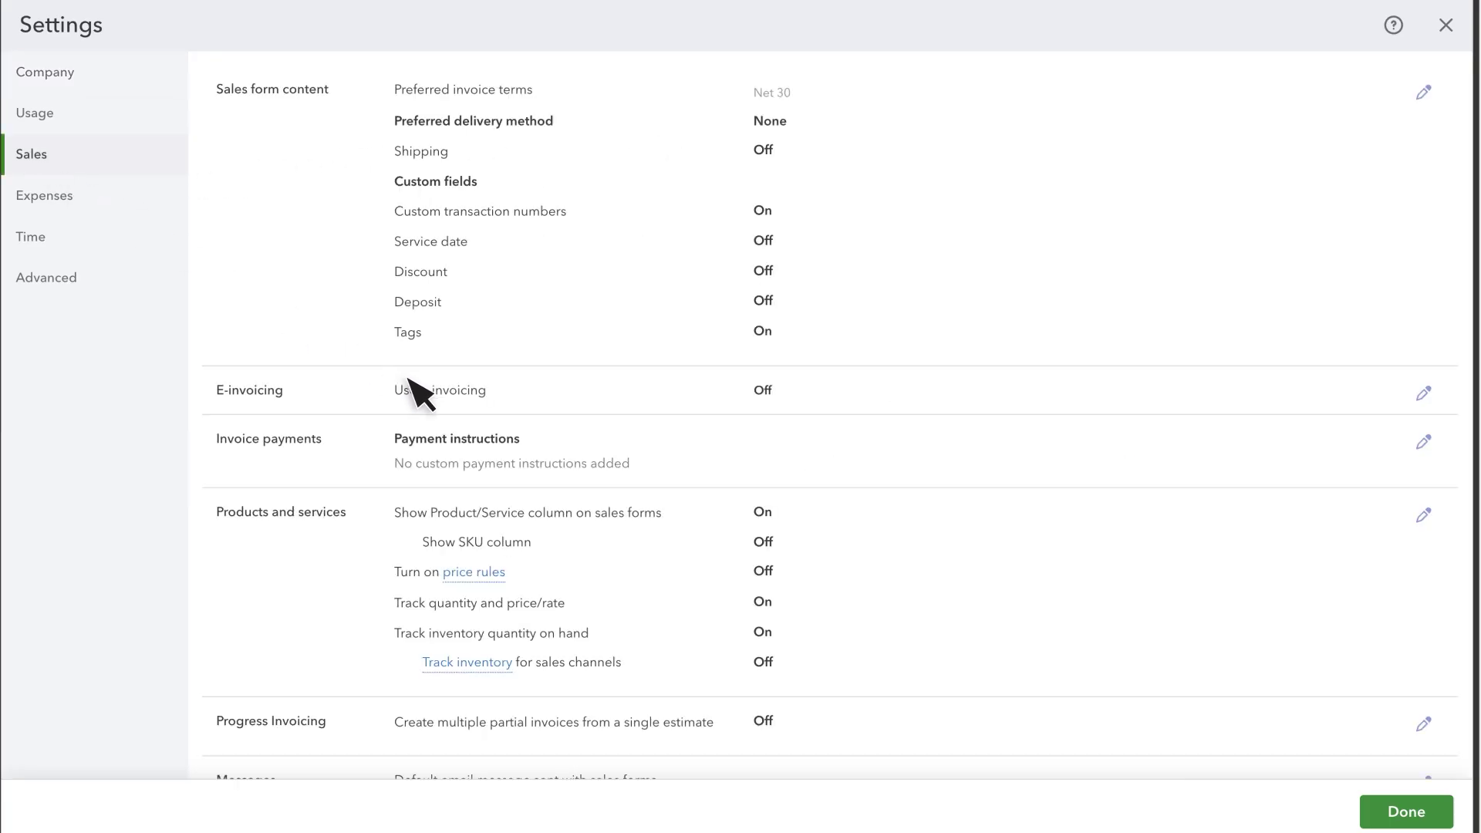
Enable e-invoicing in the Sales settings and continue past the SST sales tax notice.
{"action": "left_click", "coordinate": [411, 407]}
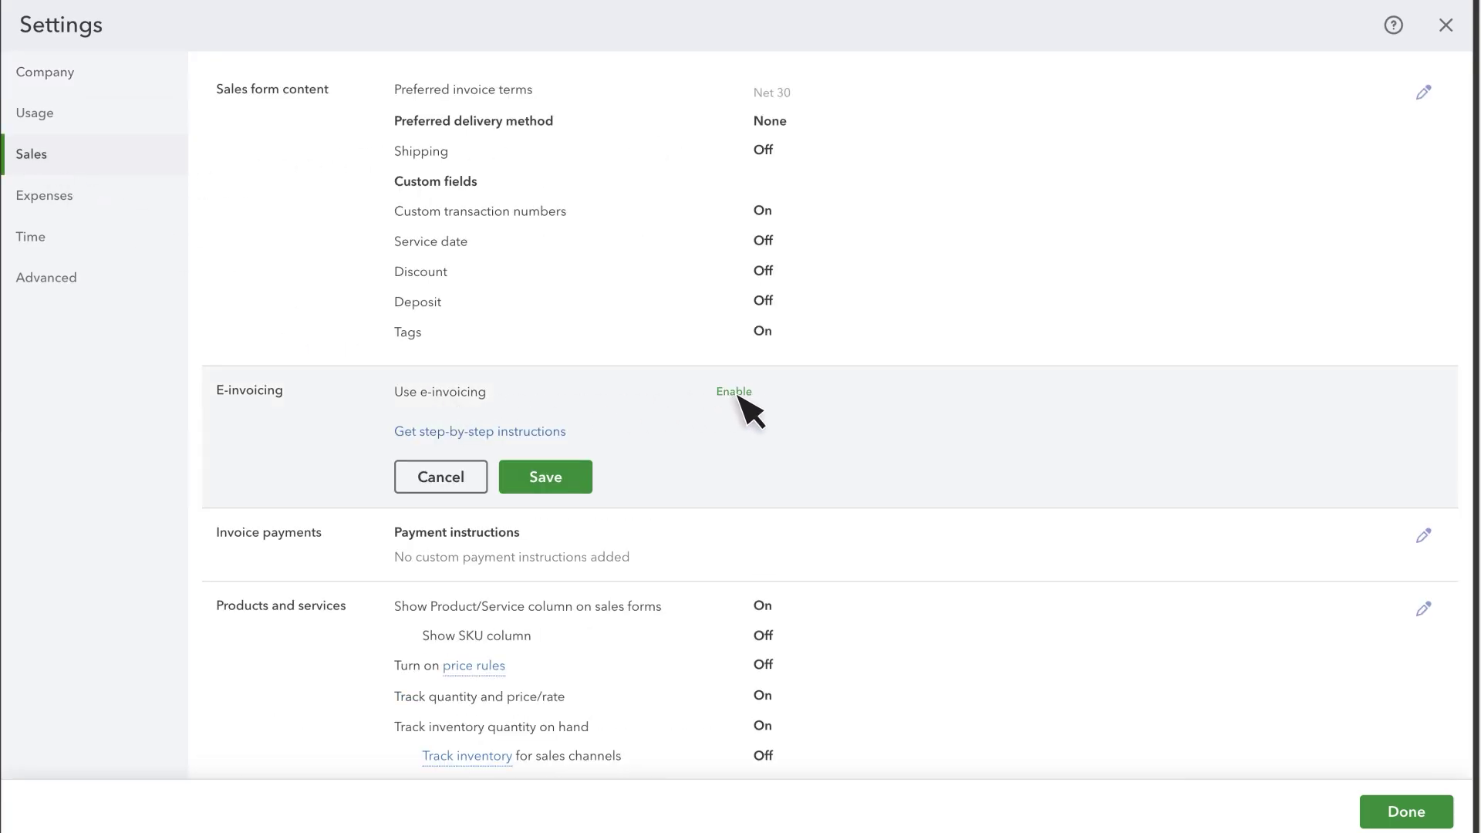
{"action": "left_click", "coordinate": [733, 392]}
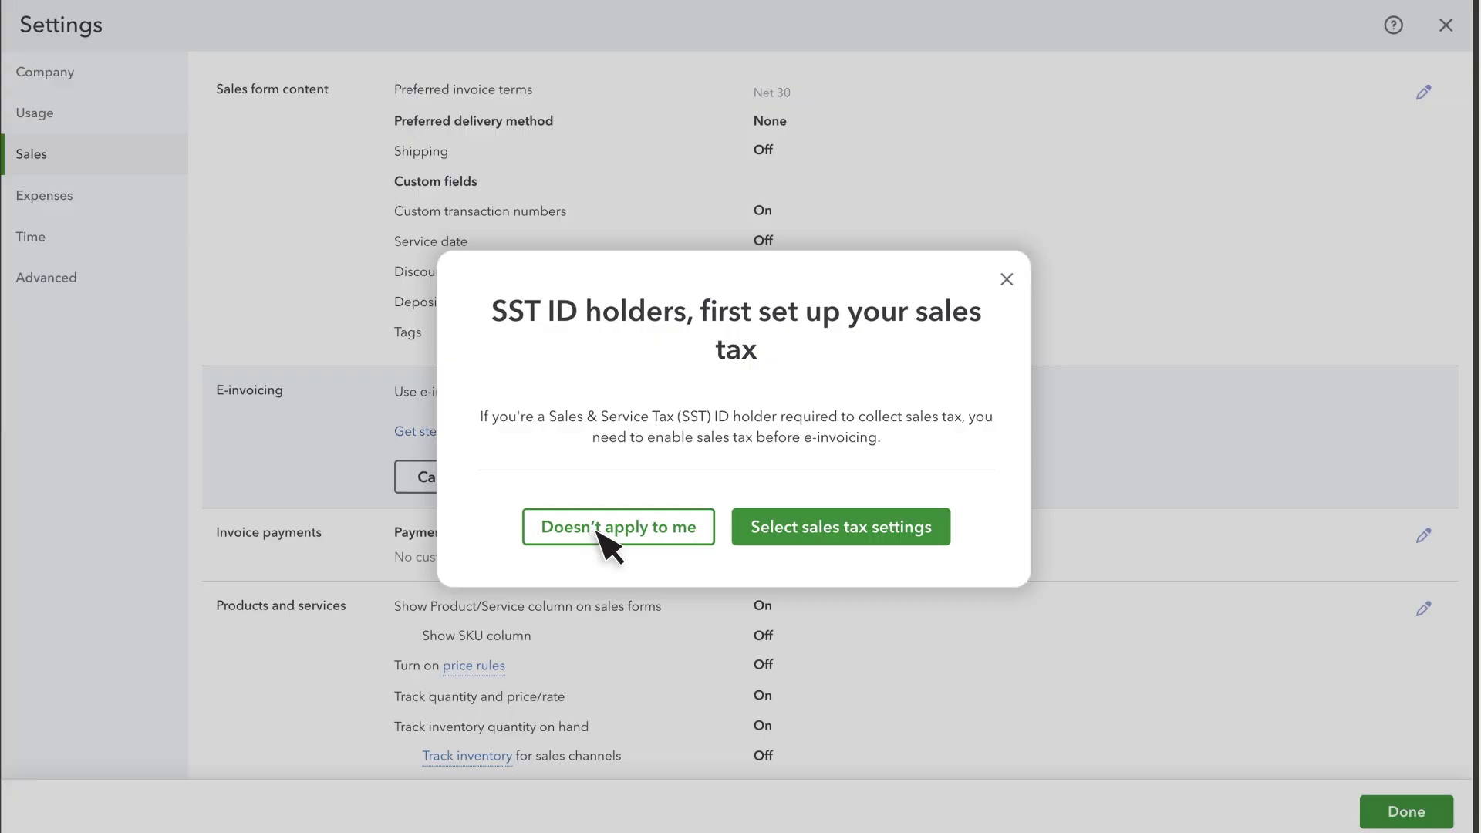
{"action": "left_click", "coordinate": [854, 533]}
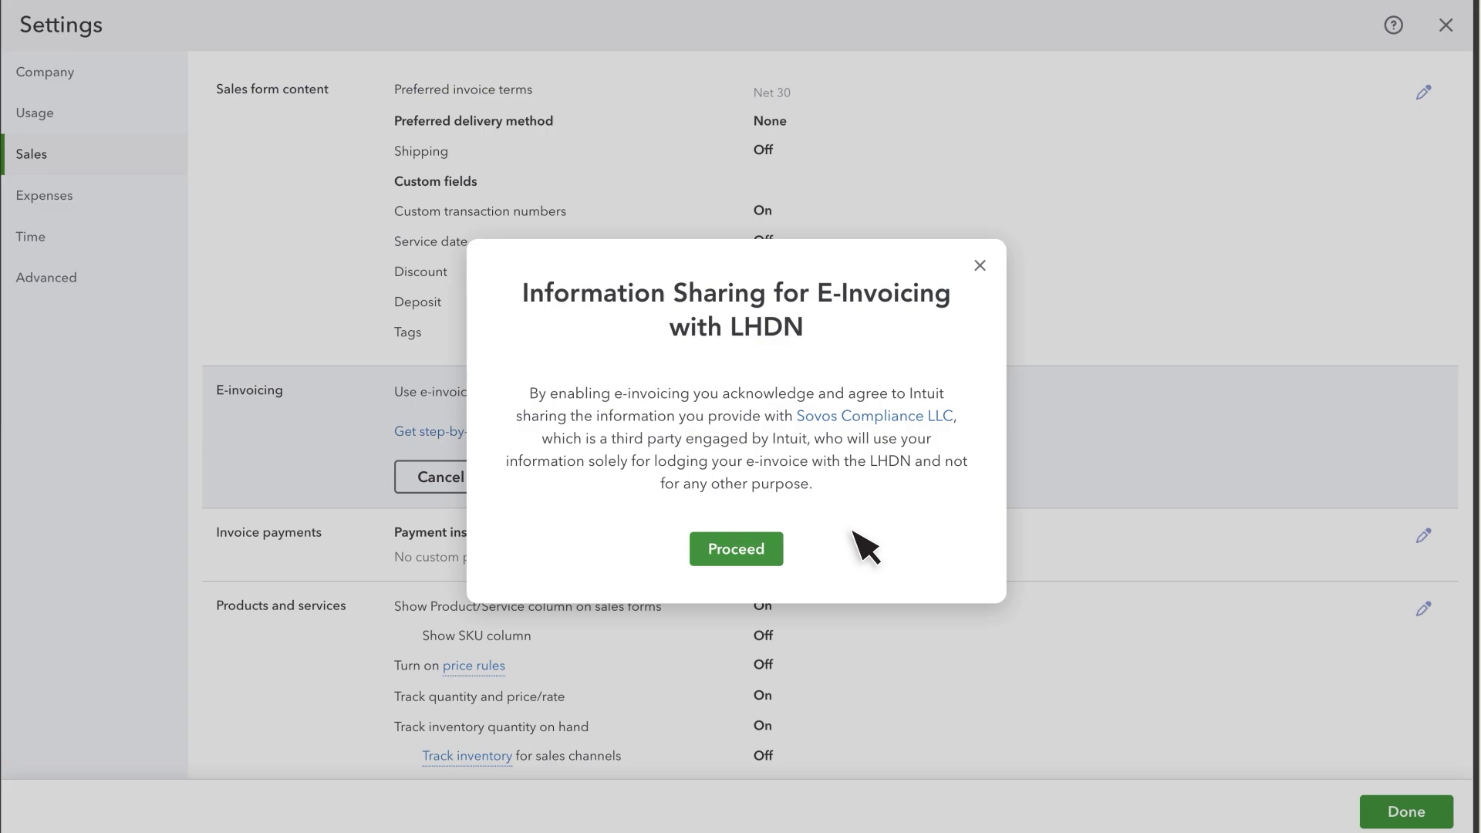
Agree to share information with LHDN for e-invoicing.
{"action": "left_click", "coordinate": [736, 552]}
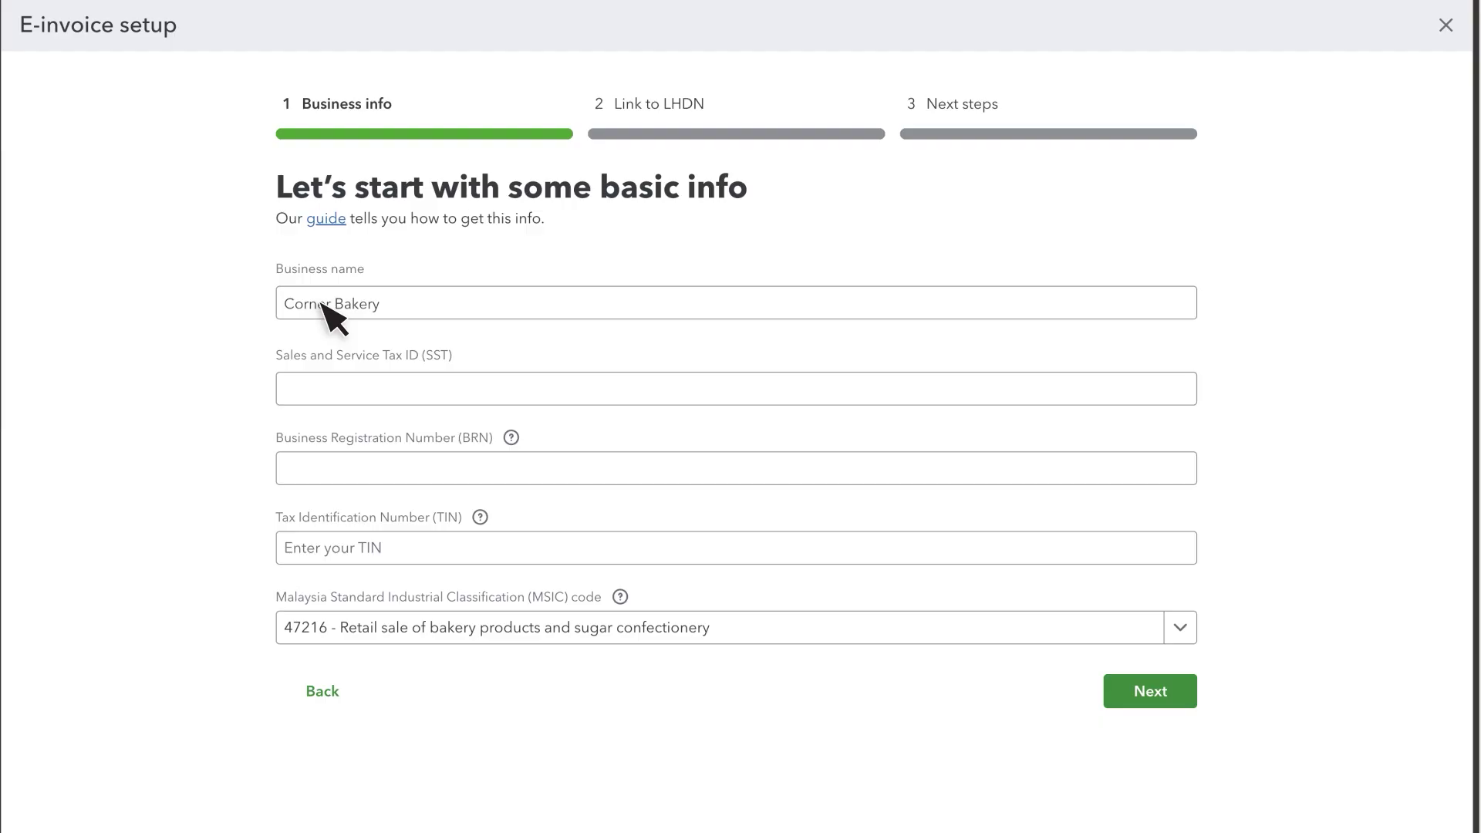
Enter the business's SST ID, registration number and TIN, and proceed to Link to LHDN.
{"action": "left_click", "coordinate": [344, 392]}
{"action": "type", "text": "12345678"}
{"action": "type", "text": "20230712345"}
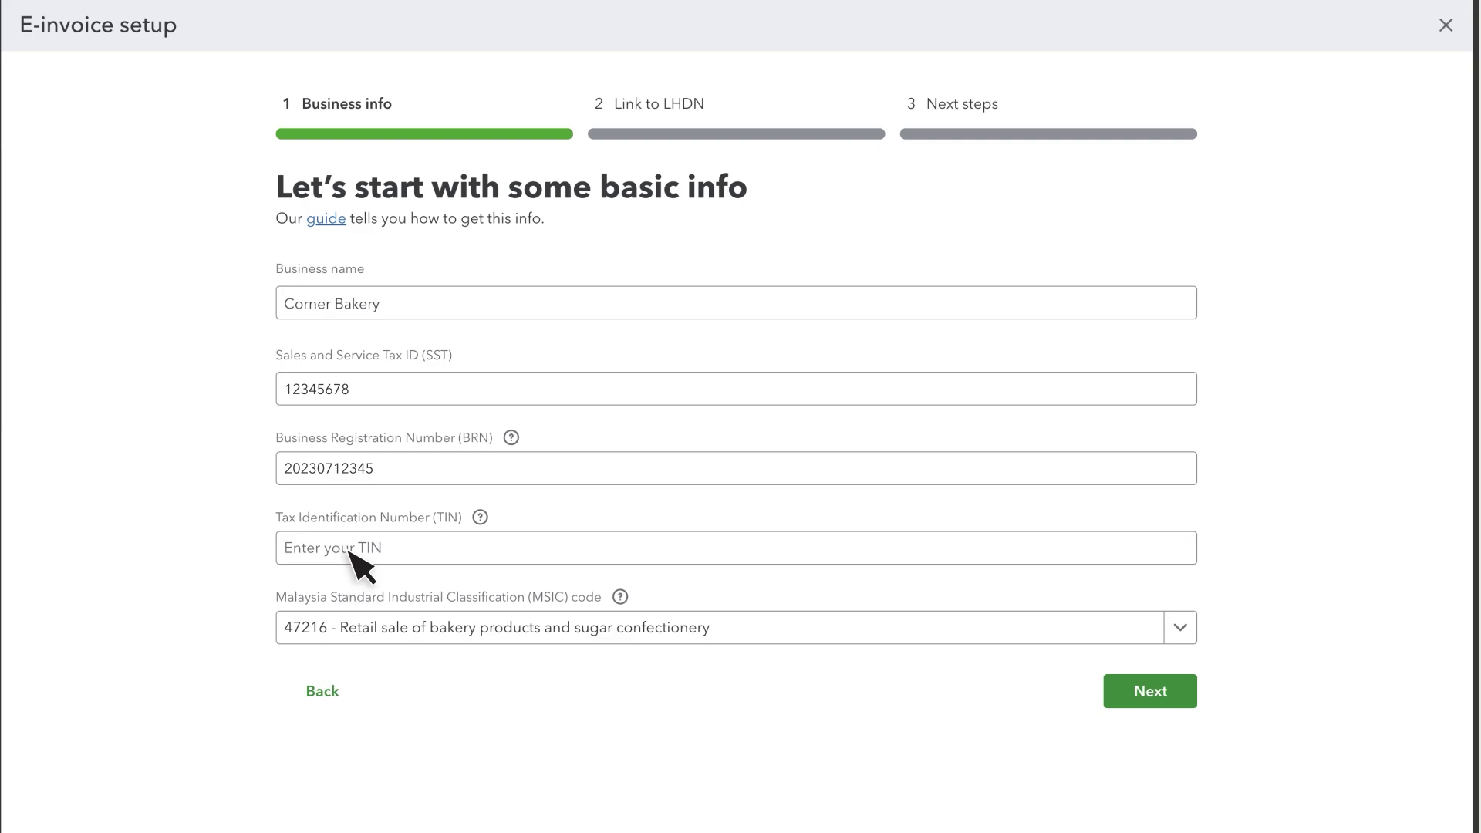
{"action": "left_click", "coordinate": [349, 548]}
{"action": "type", "text": "TIN10000000"}
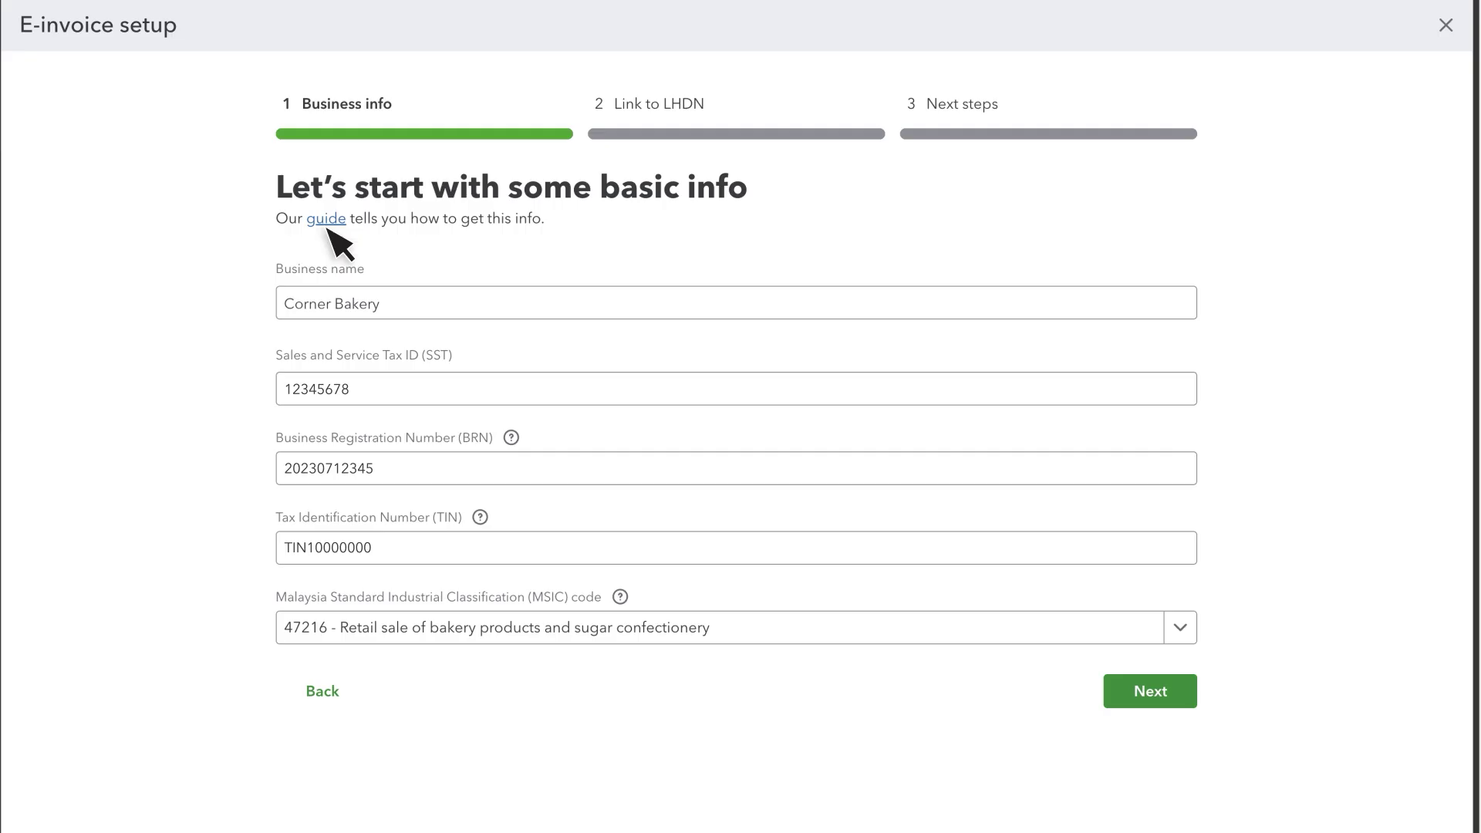
{"action": "left_click", "coordinate": [1139, 691]}
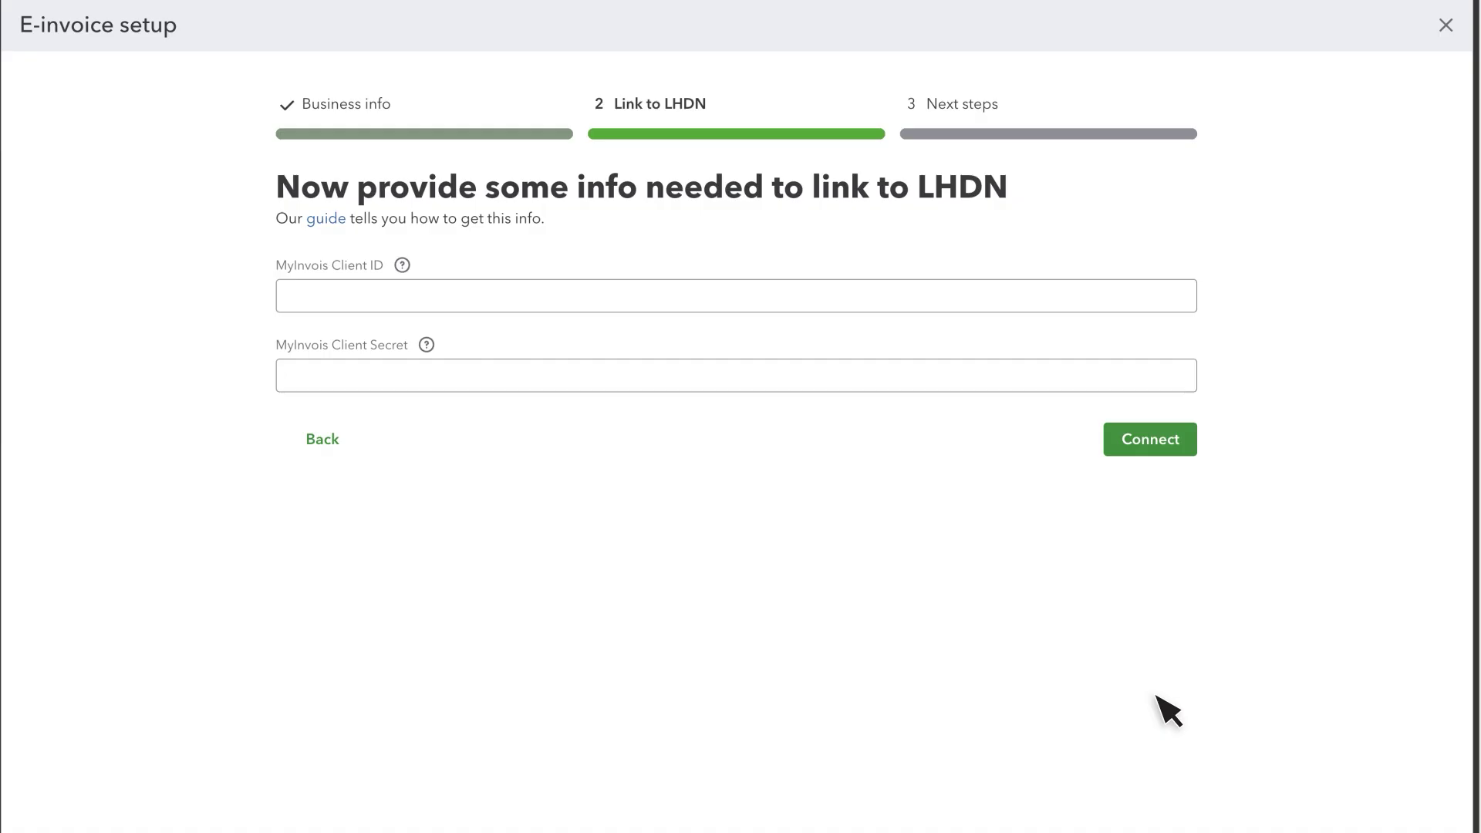
Connect to LHDN via Sovos using the MyInvois client ID and client secret.
{"action": "left_click", "coordinate": [361, 294]}
{"action": "type", "text": "CB123456"}
{"action": "left_click", "coordinate": [316, 380]}
{"action": "type", "text": "****"}
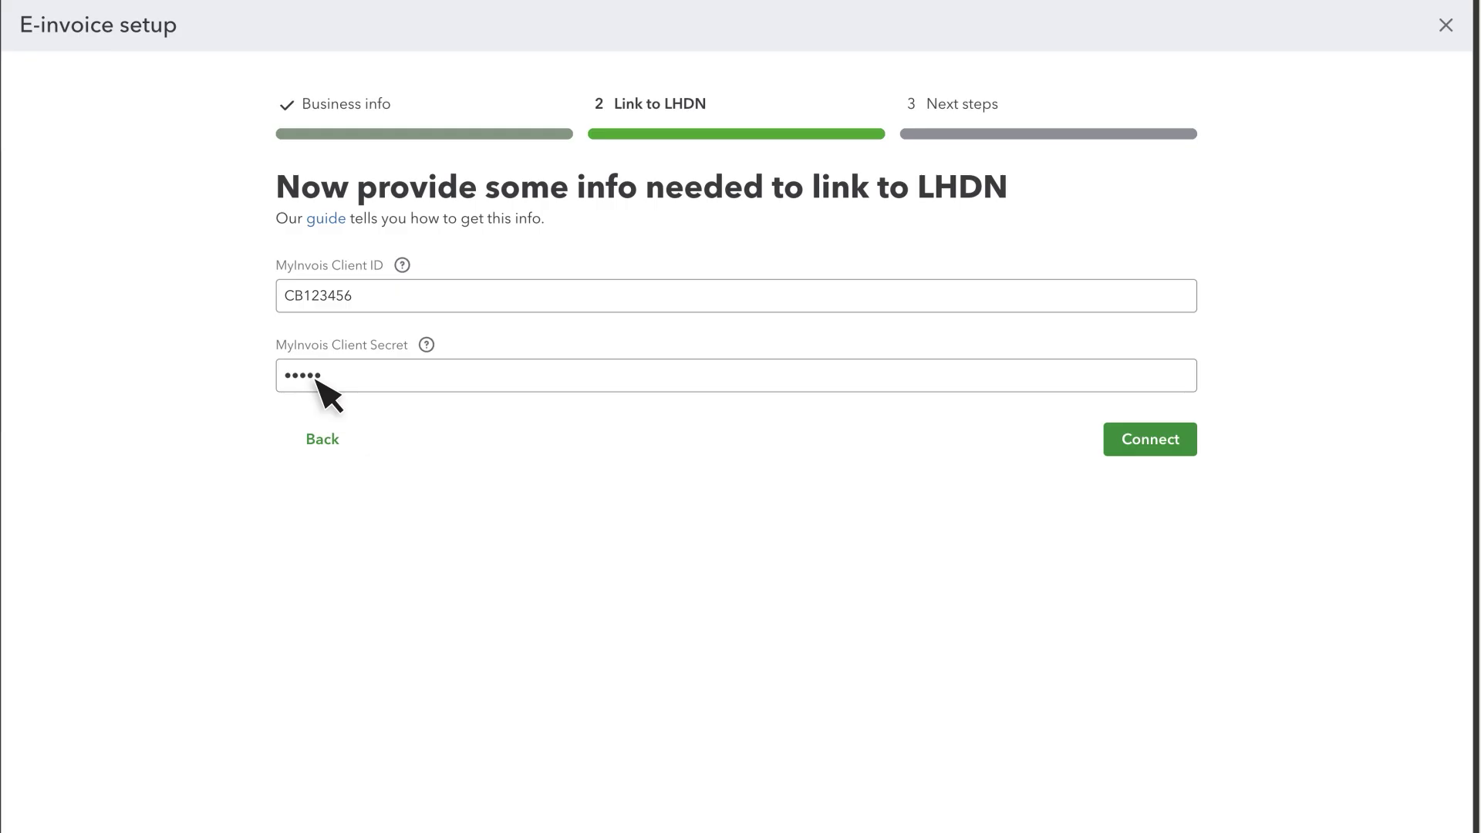
{"action": "left_click", "coordinate": [1143, 446]}
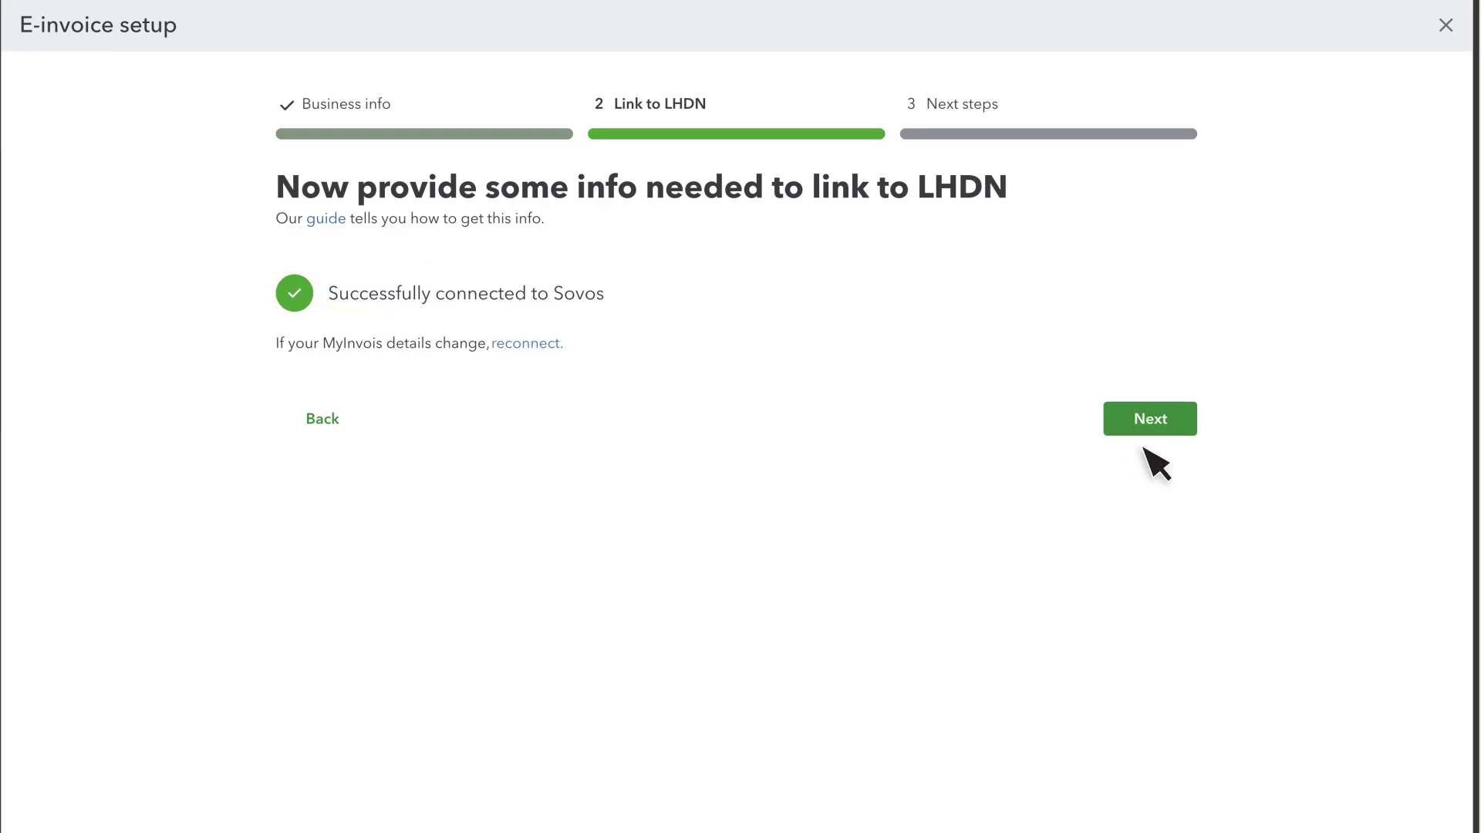
{"action": "left_click", "coordinate": [1145, 424]}
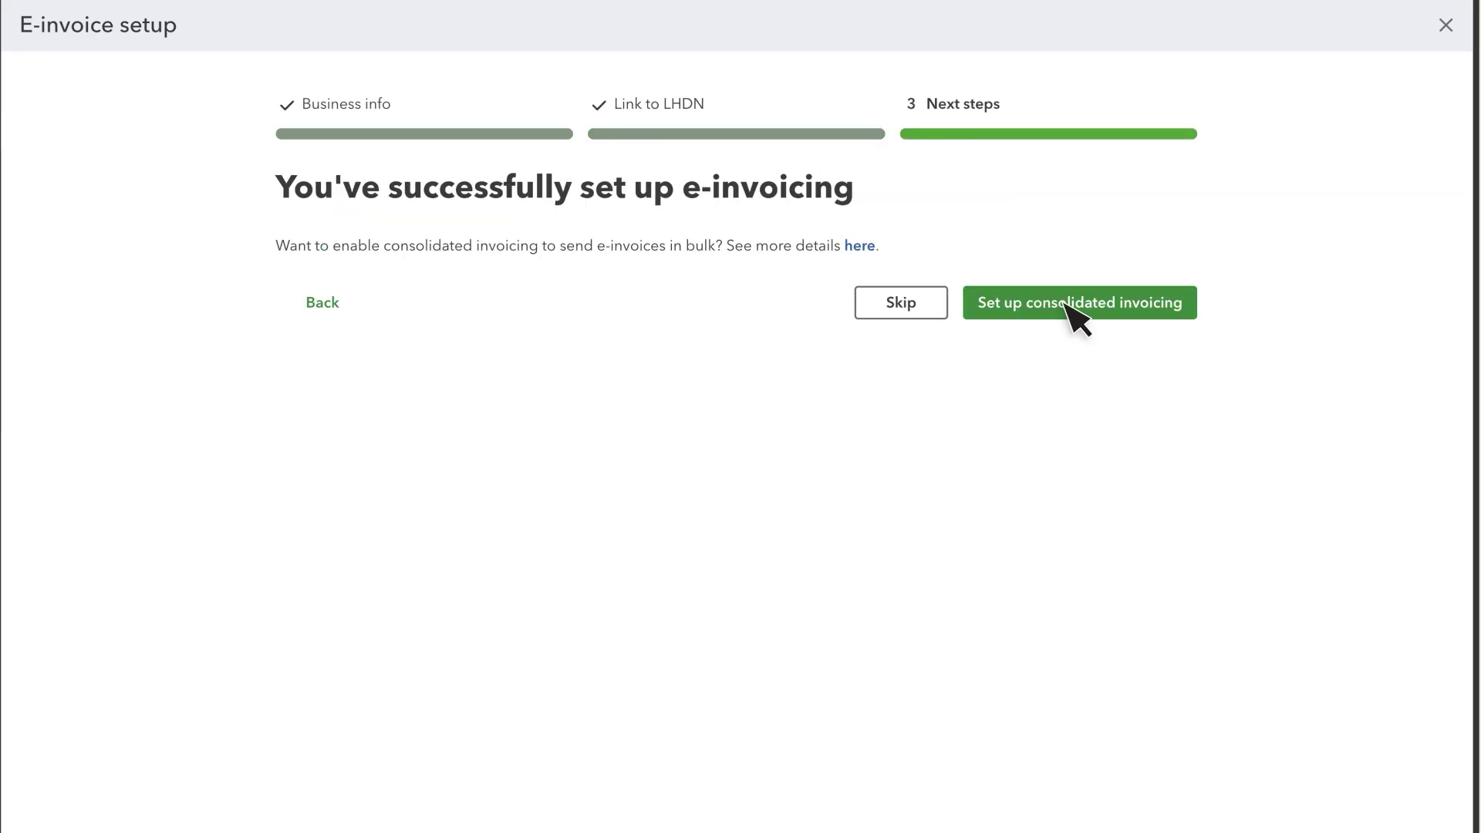
Skip consolidated invoicing, save e-invoicing as On, and close Settings.
{"action": "left_click", "coordinate": [903, 304]}
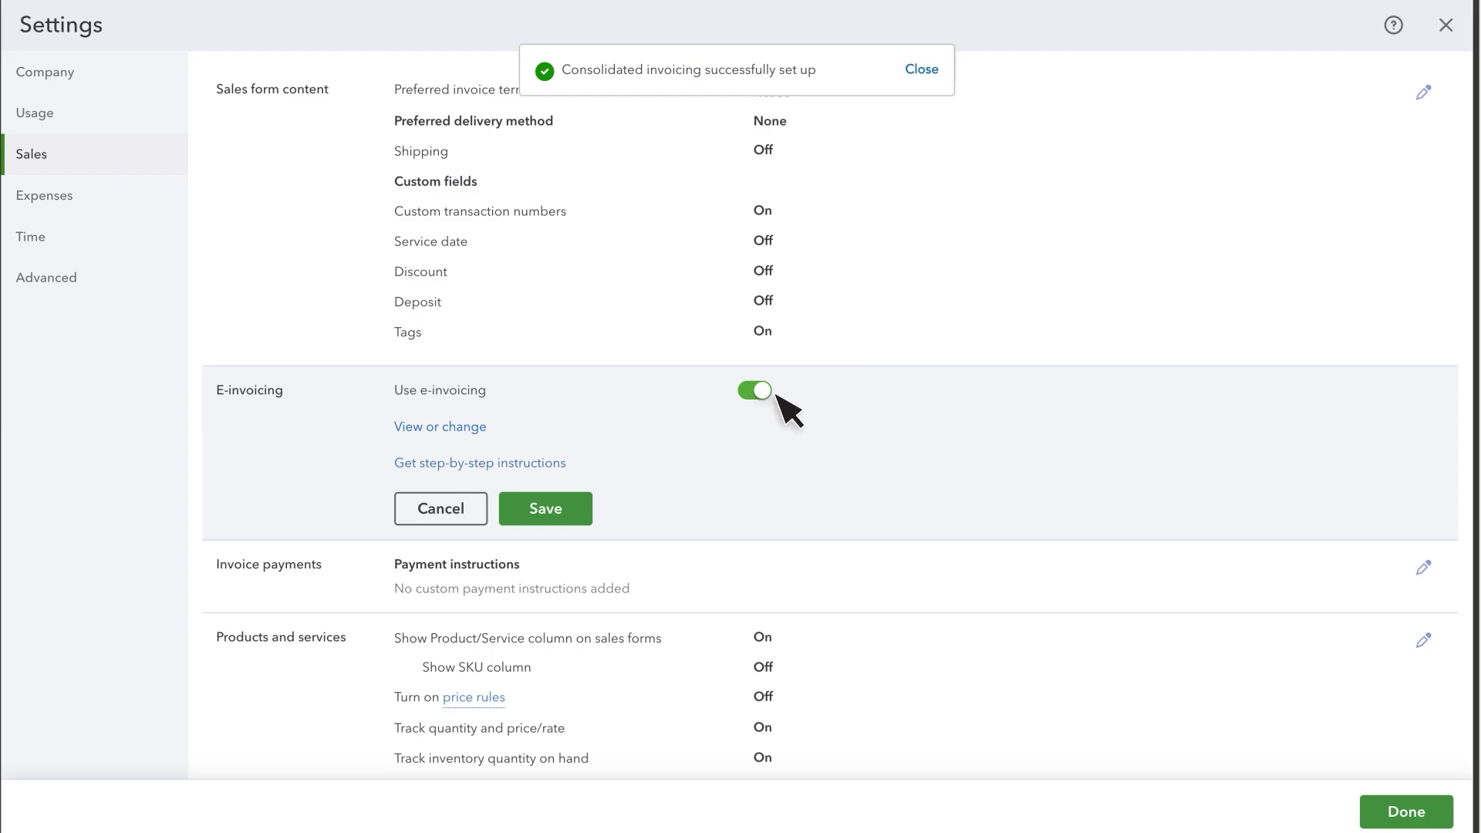
{"action": "left_click", "coordinate": [543, 512]}
{"action": "left_click", "coordinate": [1407, 812]}
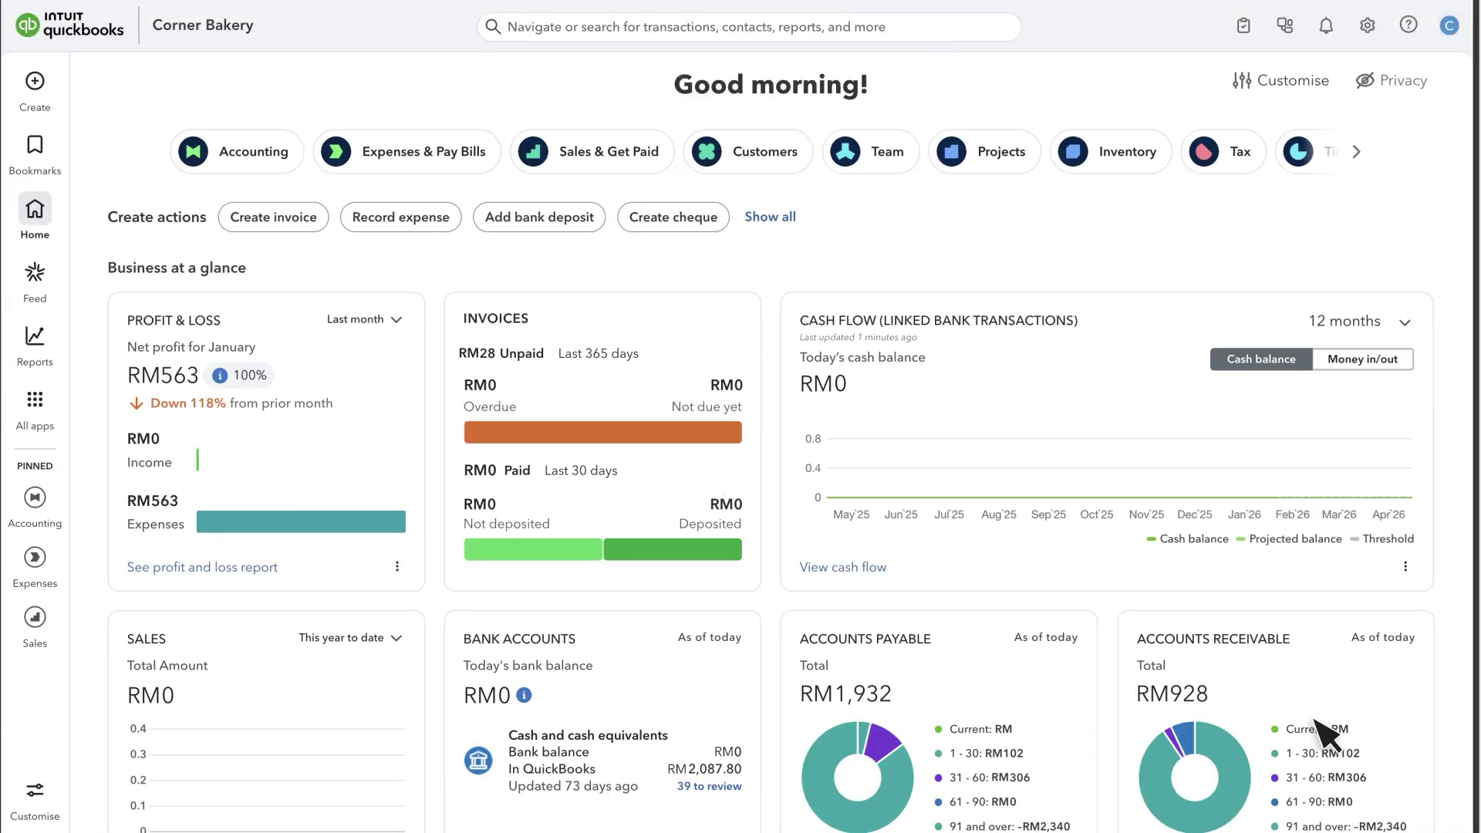
Start a new customer and enter their name, e-mail, phone and billing address.
{"action": "left_click", "coordinate": [757, 157]}
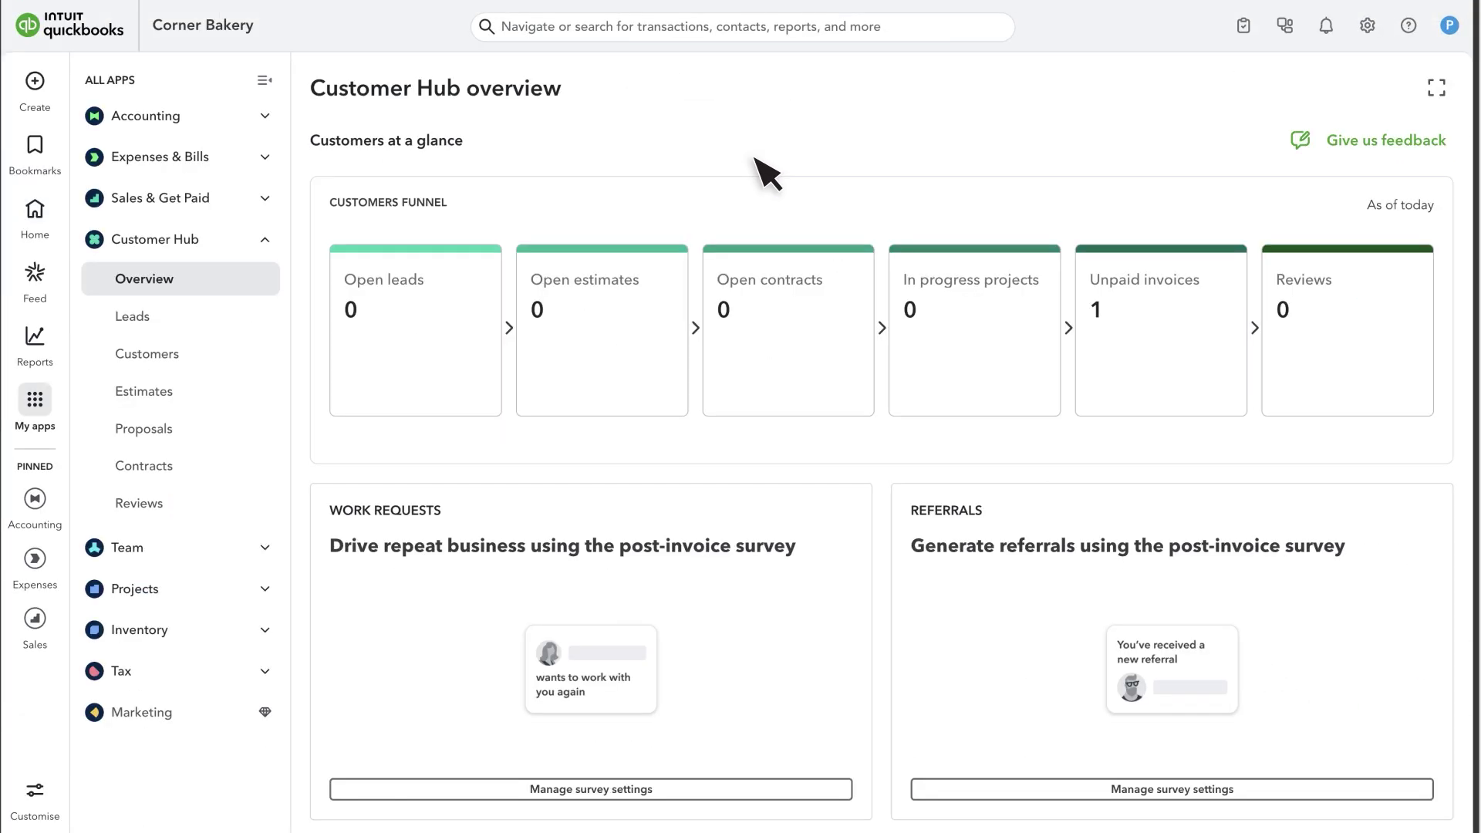
{"action": "left_click", "coordinate": [171, 363]}
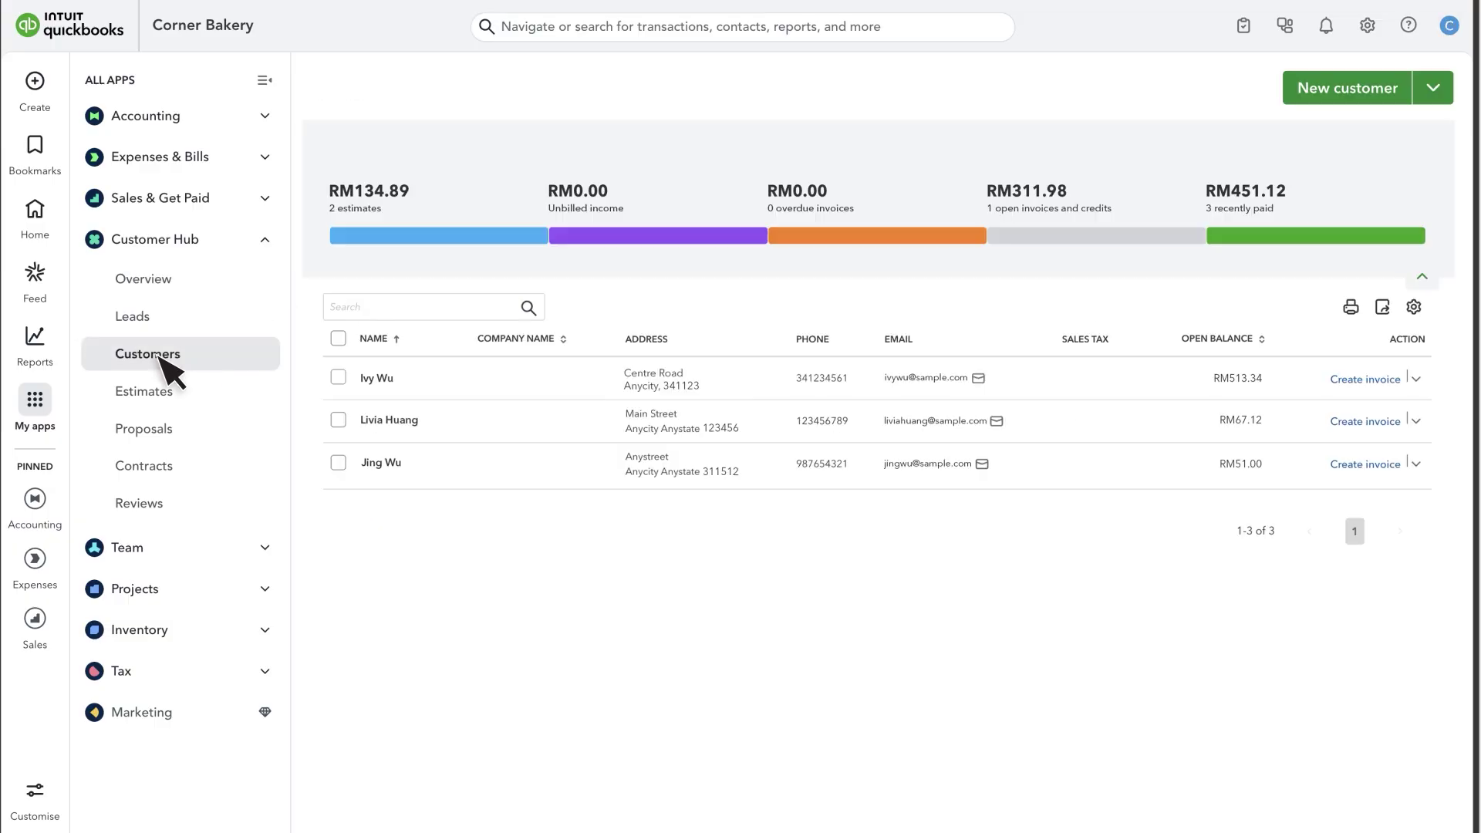
{"action": "left_click", "coordinate": [1356, 92]}
{"action": "left_click", "coordinate": [996, 163]}
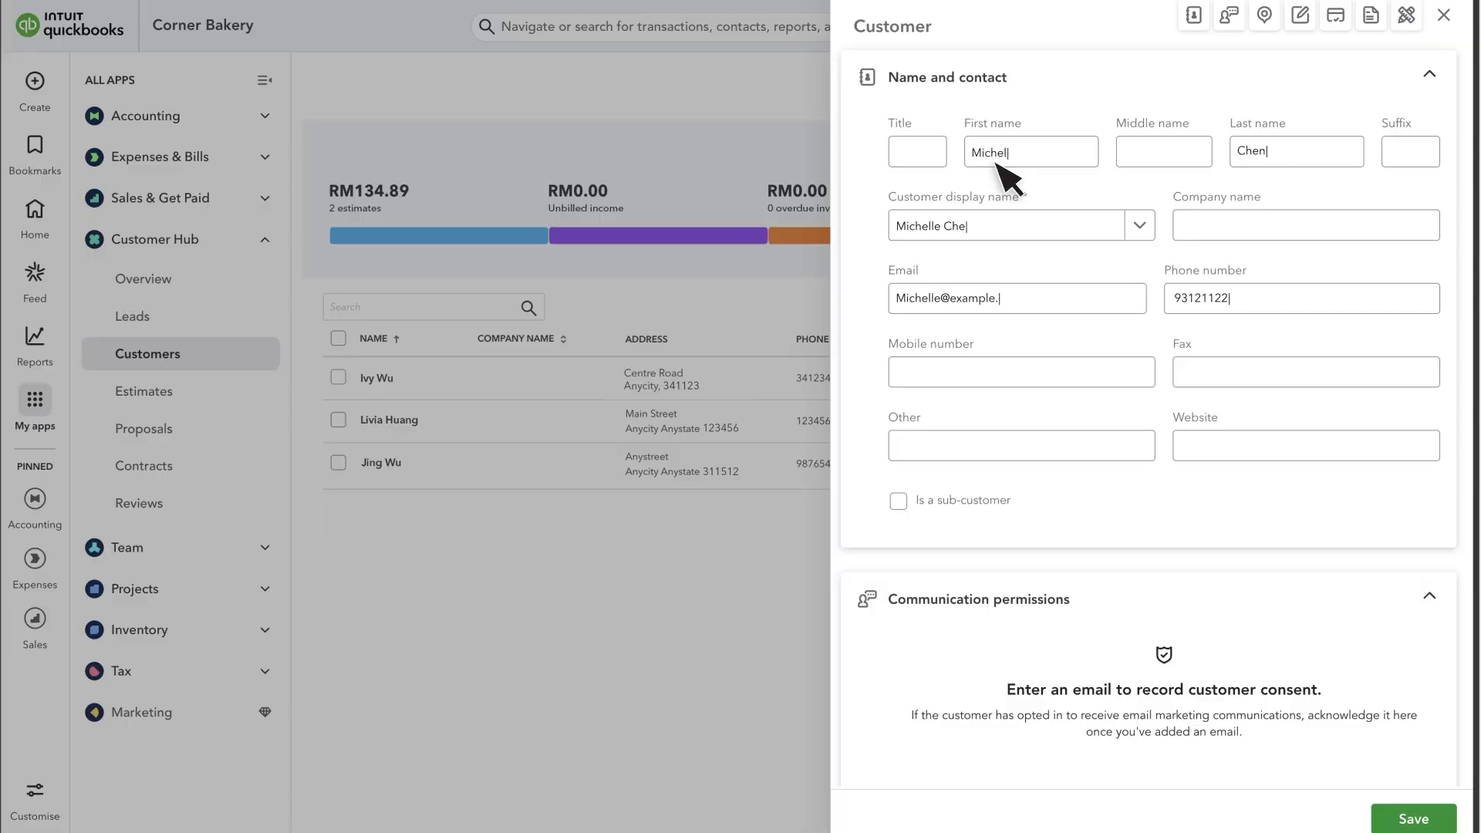
{"action": "scroll", "coordinate": [996, 164], "scroll_direction": "down", "scroll_amount": 7}
{"action": "scroll", "coordinate": [1003, 178], "scroll_direction": "down", "scroll_amount": 2}
{"action": "left_click", "coordinate": [966, 276]}
{"action": "type", "text": "123Main StreetAny CityAny State123456"}
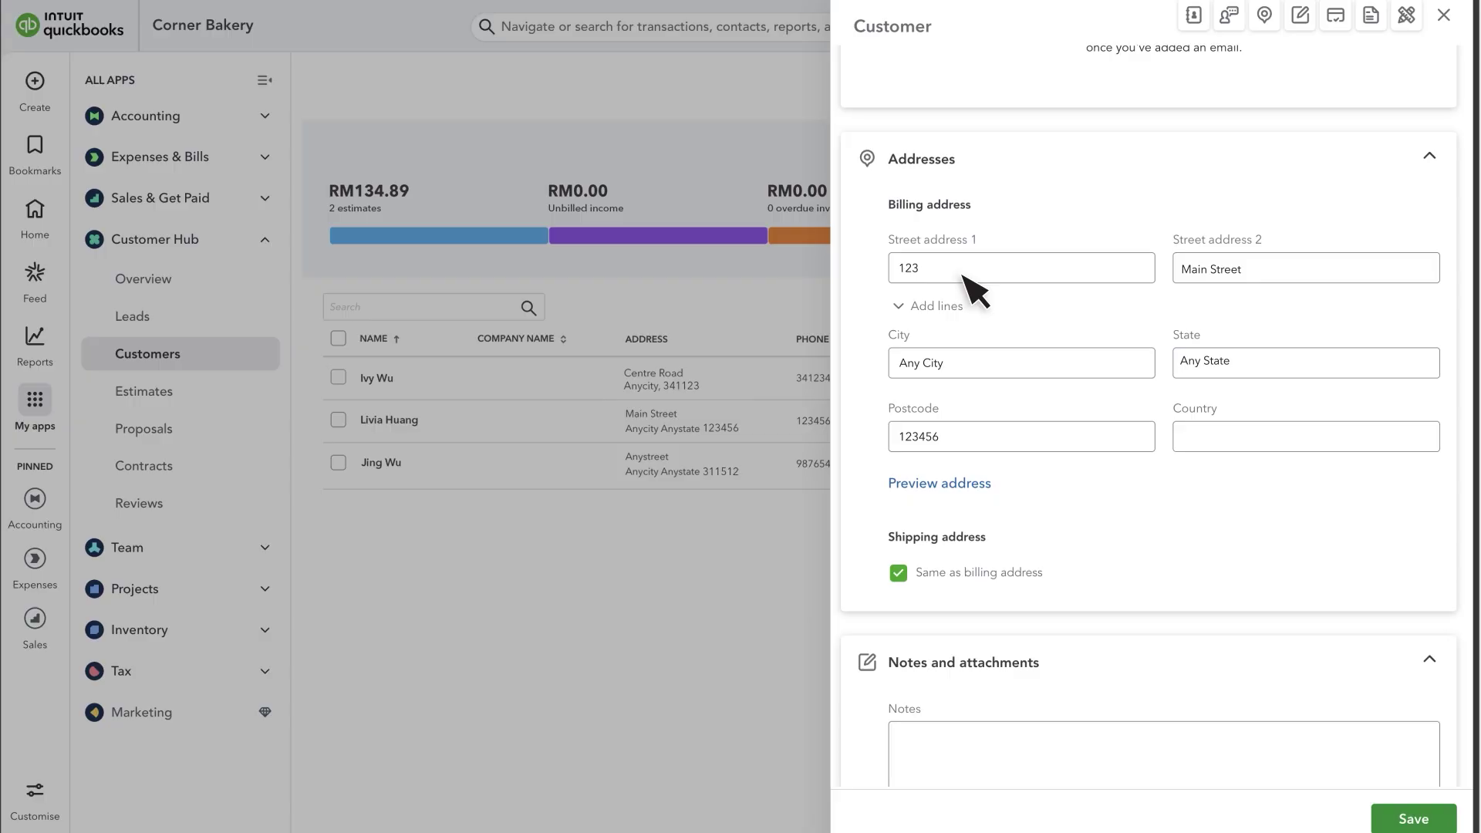
Categorise the customer as Domestic business, add their TIN and BRN, and save.
{"action": "scroll", "coordinate": [974, 289], "scroll_direction": "down", "scroll_amount": 12}
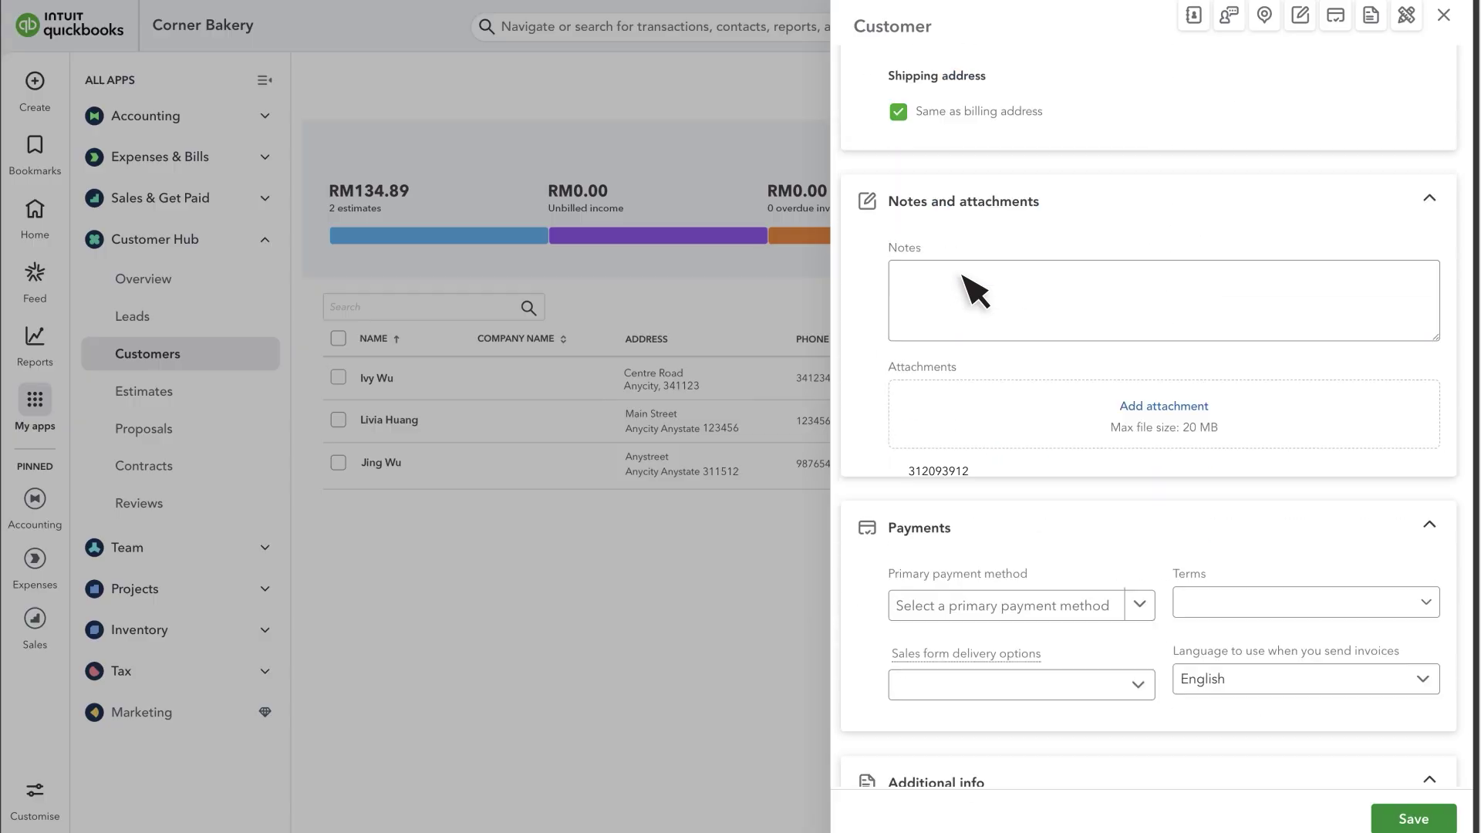
{"action": "left_click", "coordinate": [974, 440]}
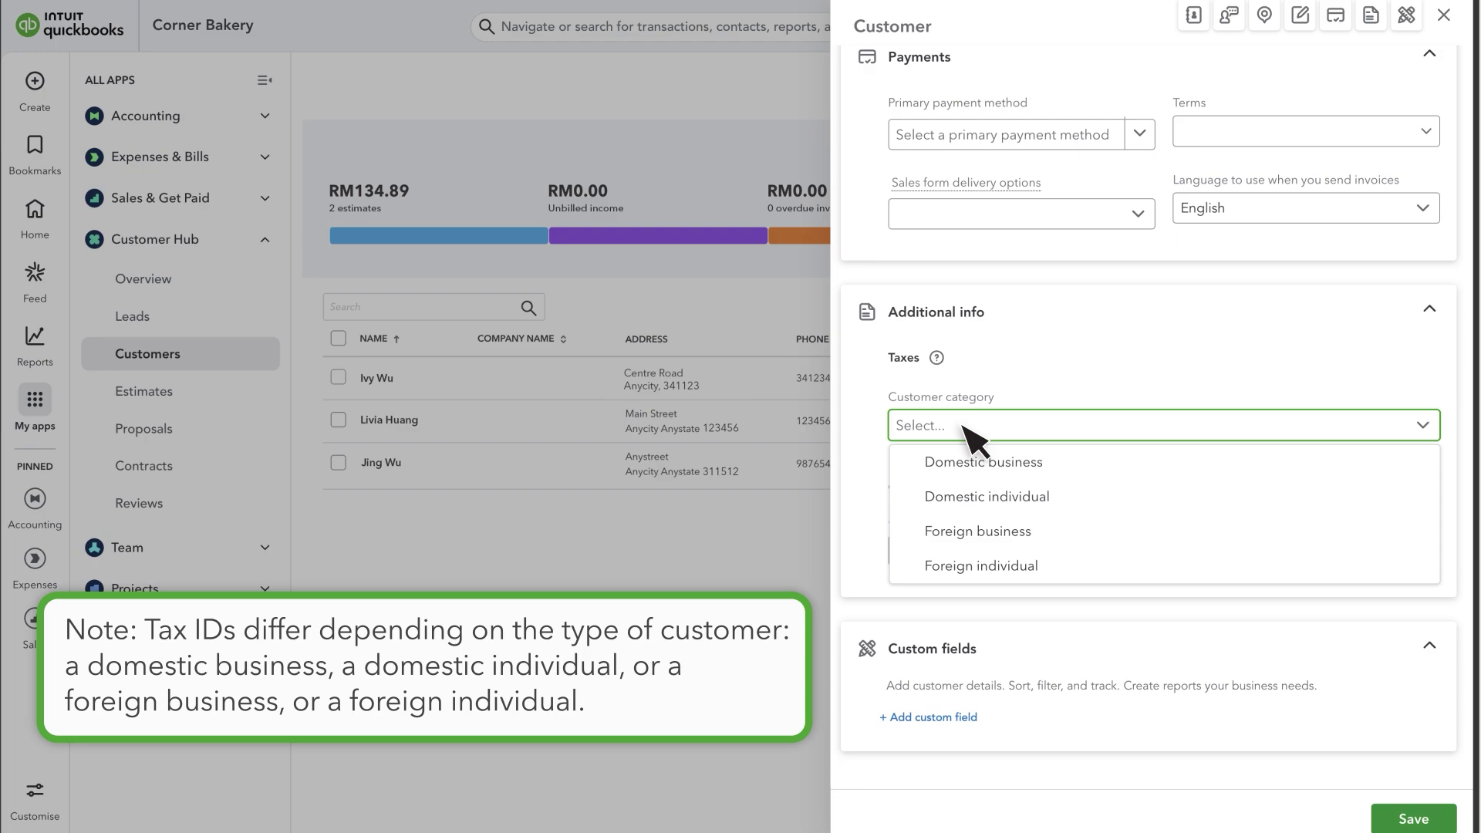
{"action": "left_click", "coordinate": [1076, 467]}
{"action": "left_click", "coordinate": [945, 498]}
{"action": "left_click", "coordinate": [965, 580]}
{"action": "type", "text": "BRN123456789"}
{"action": "left_click", "coordinate": [1414, 819]}
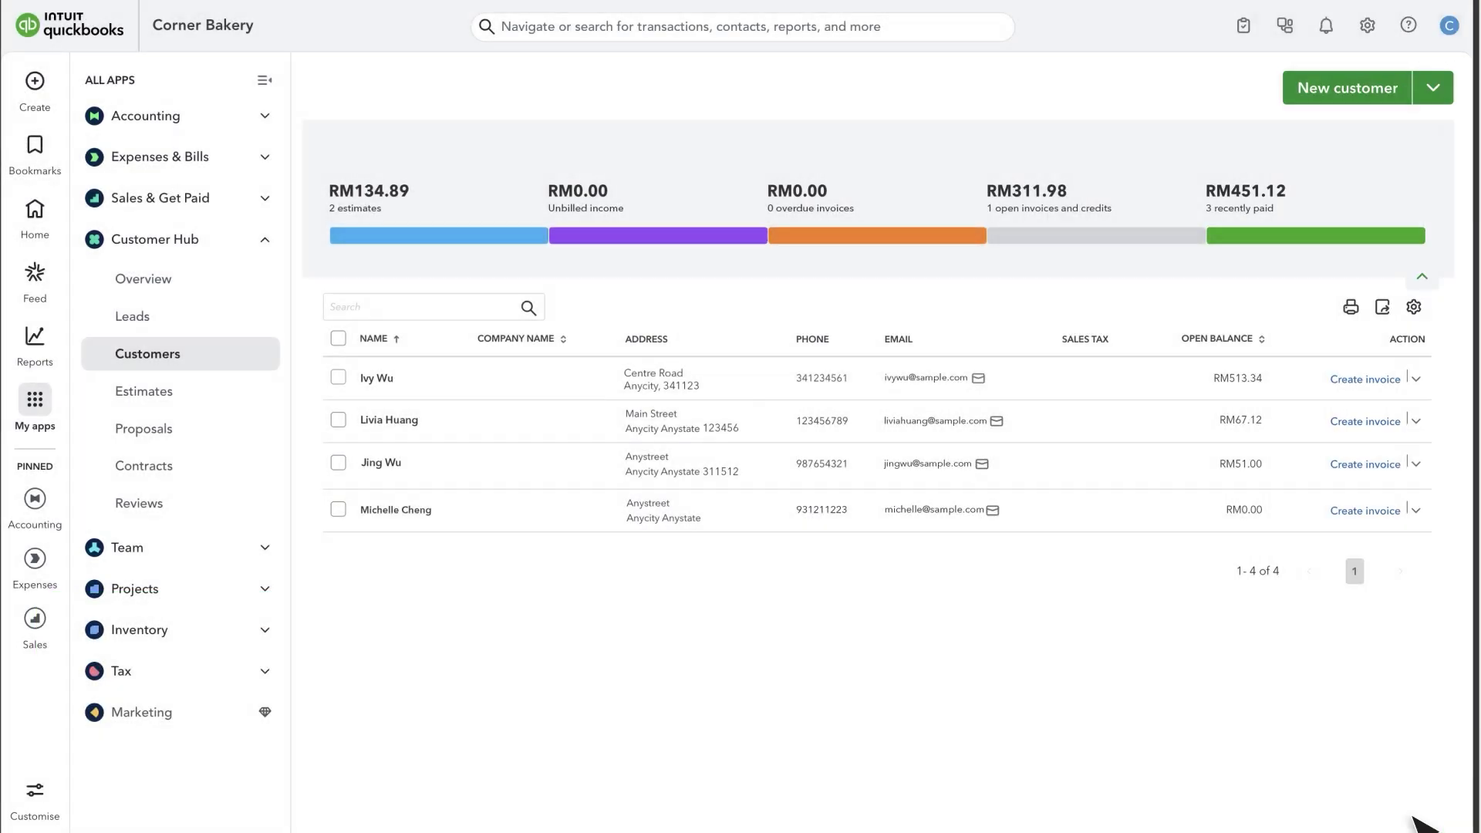
Add an inventory item named Bagels with classification 004 – Consolidated e-Invoice.
{"action": "left_click", "coordinate": [172, 201]}
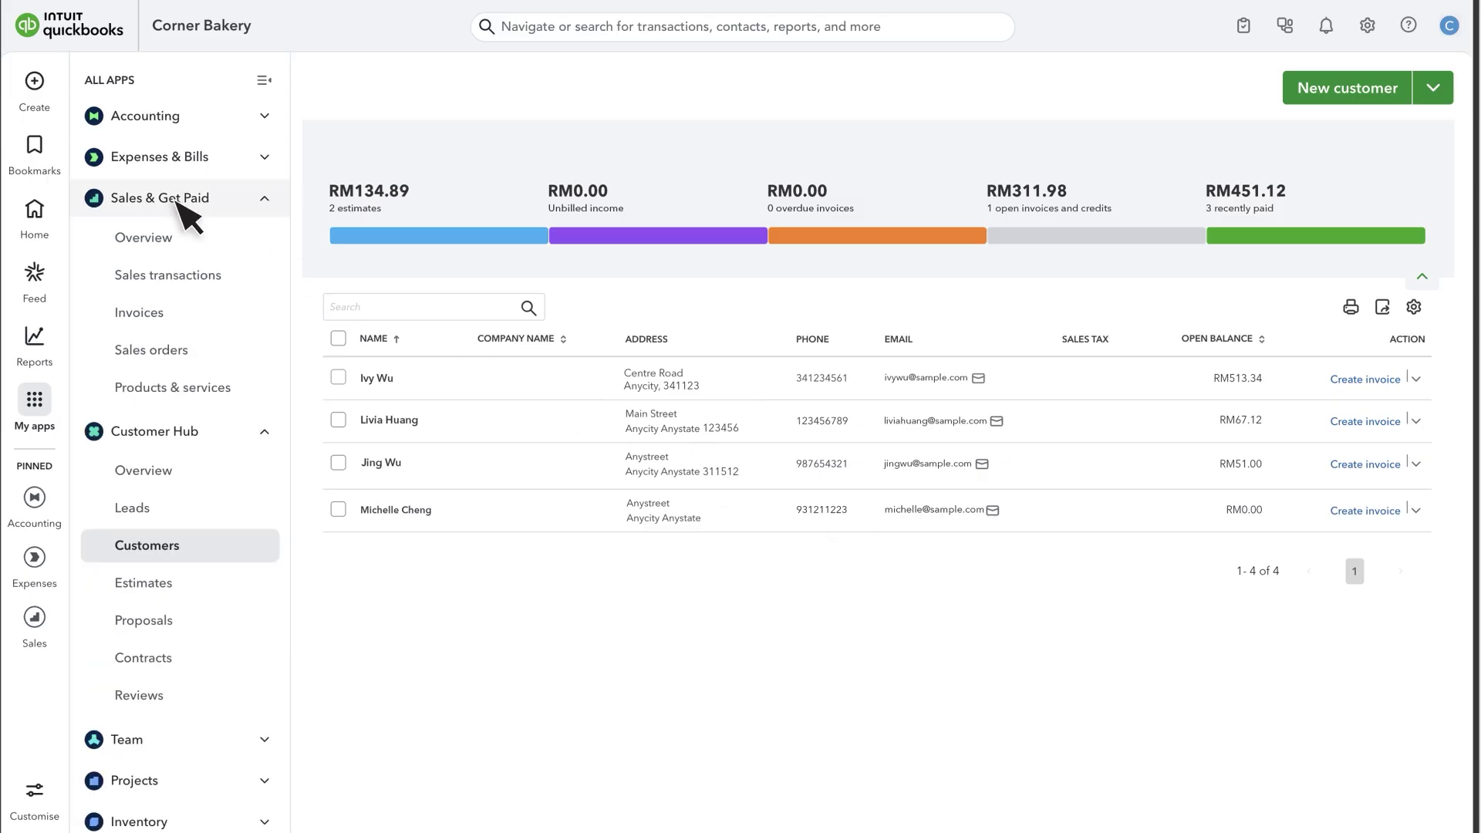
{"action": "left_click", "coordinate": [184, 389]}
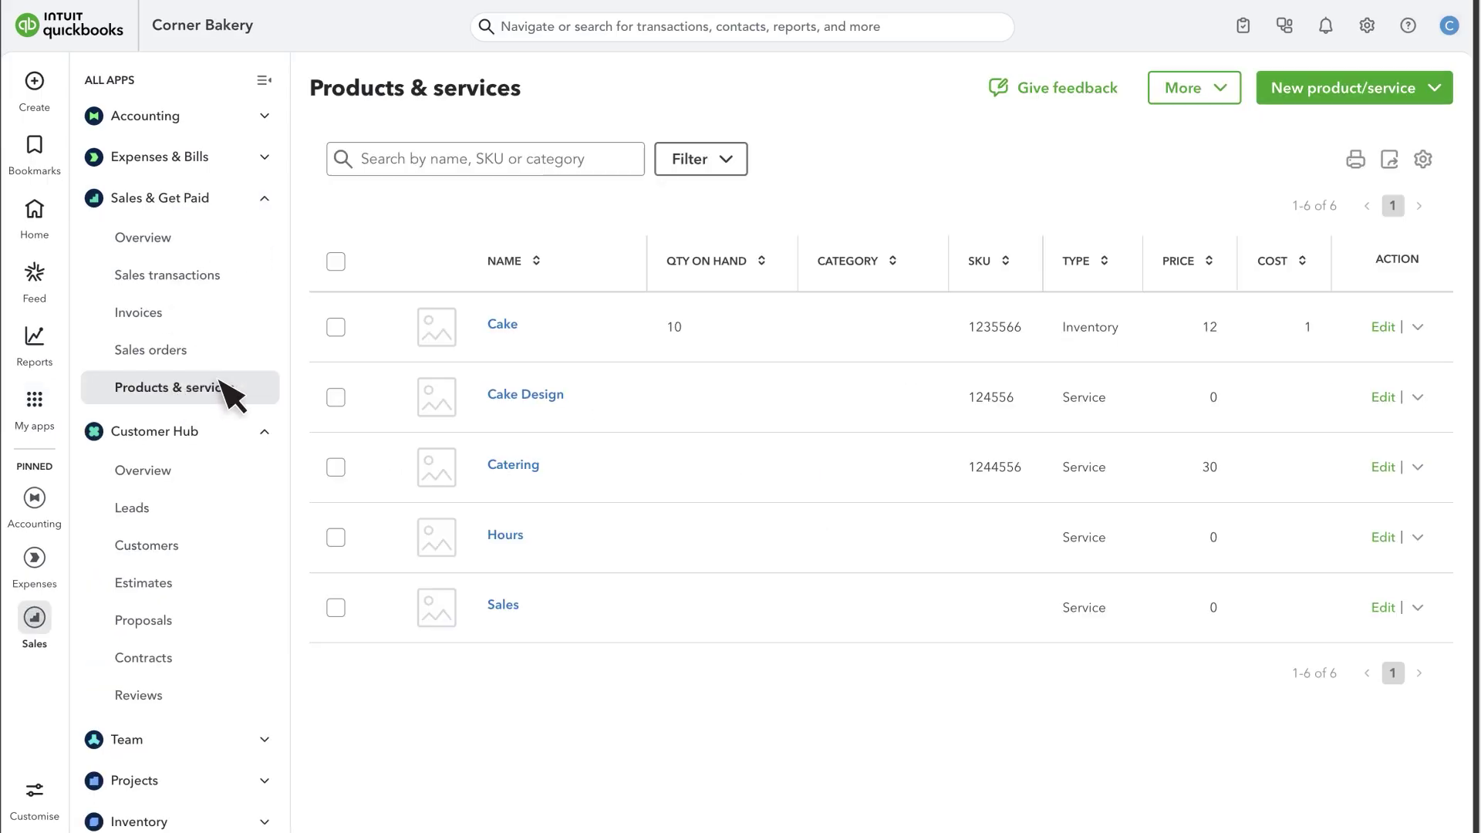
{"action": "left_click", "coordinate": [1372, 101]}
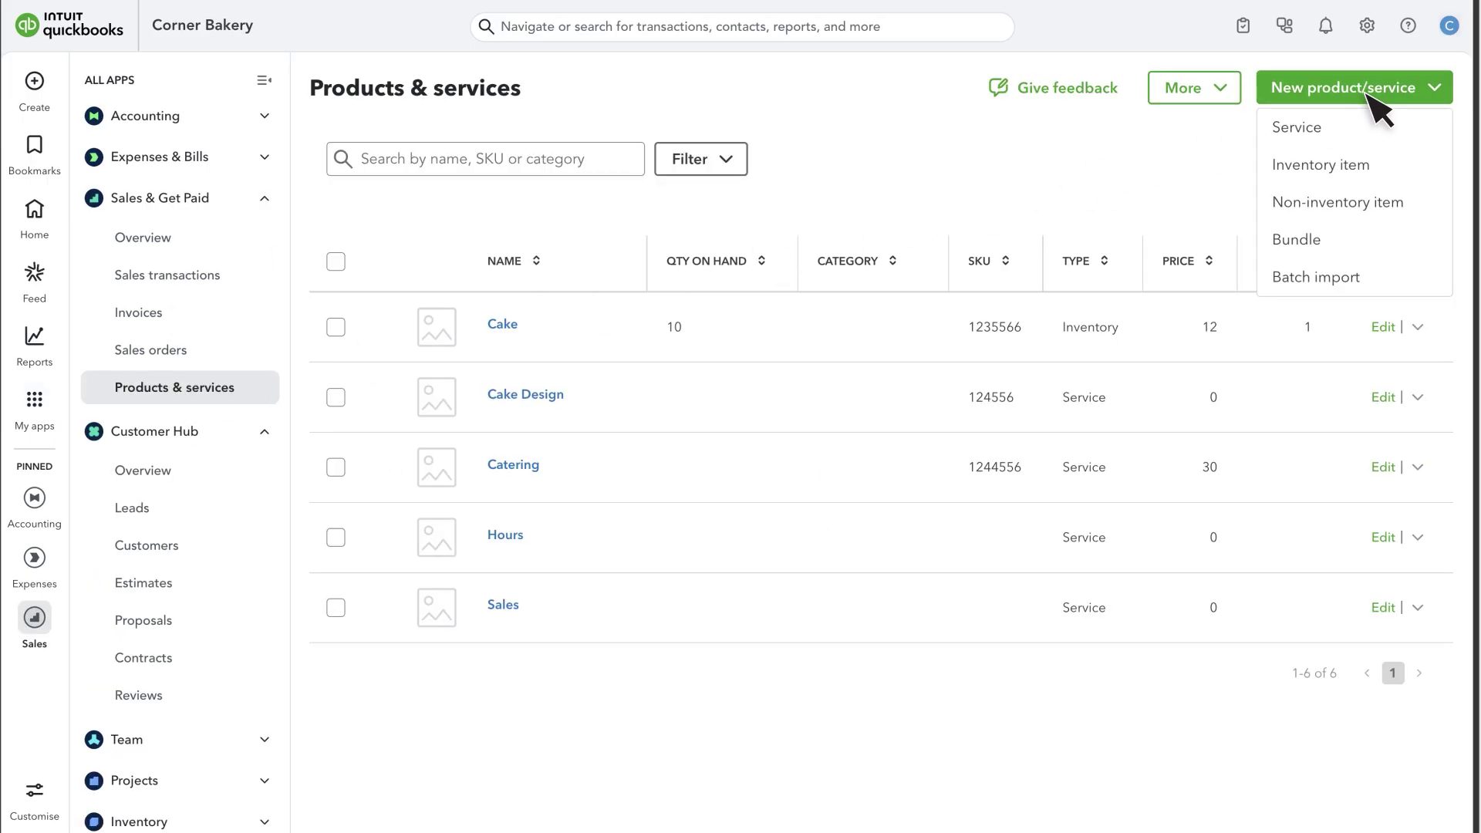
{"action": "left_click", "coordinate": [1348, 165]}
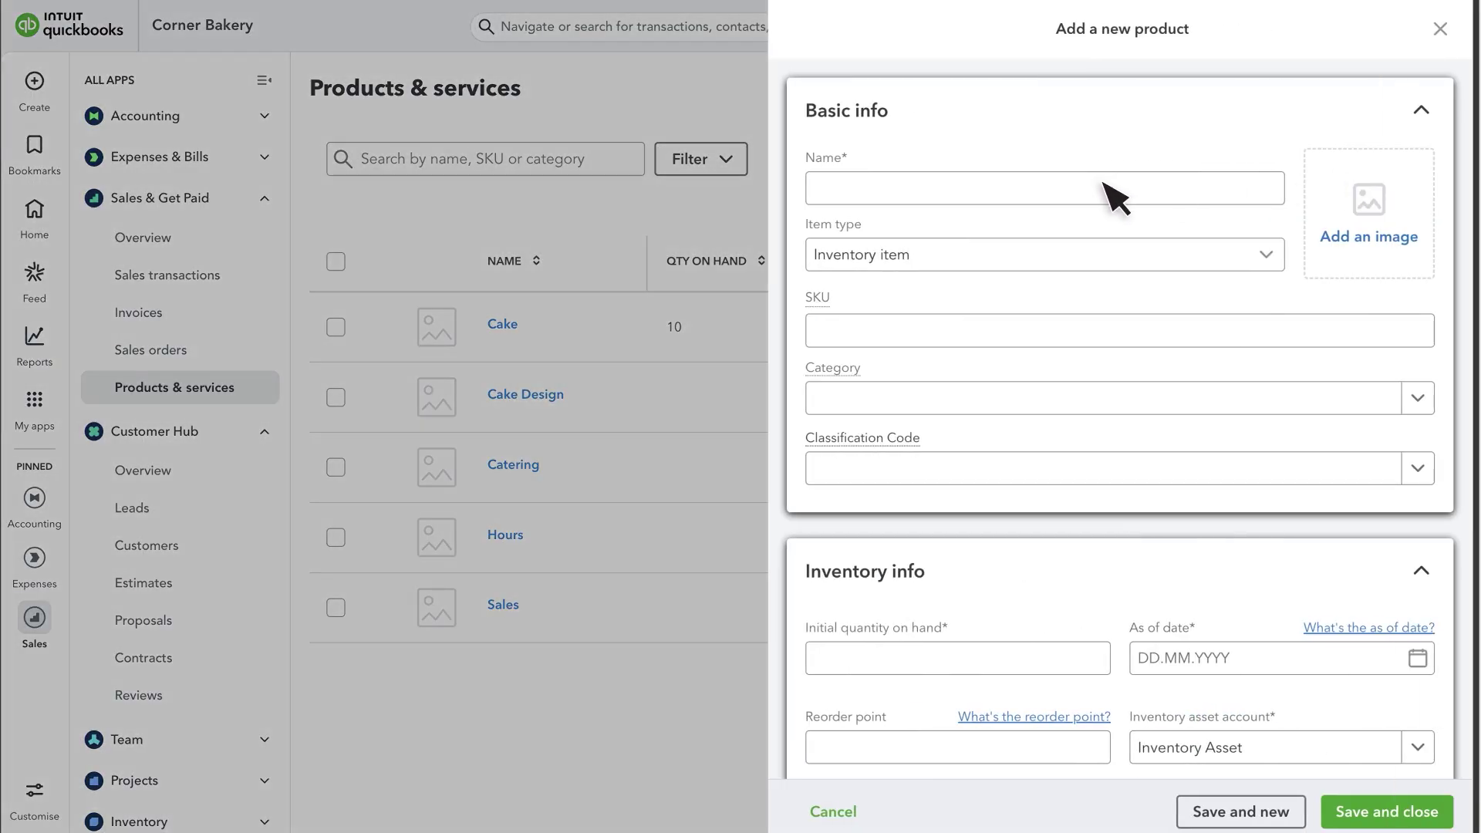
{"action": "left_click", "coordinate": [867, 197]}
{"action": "type", "text": "Bagels"}
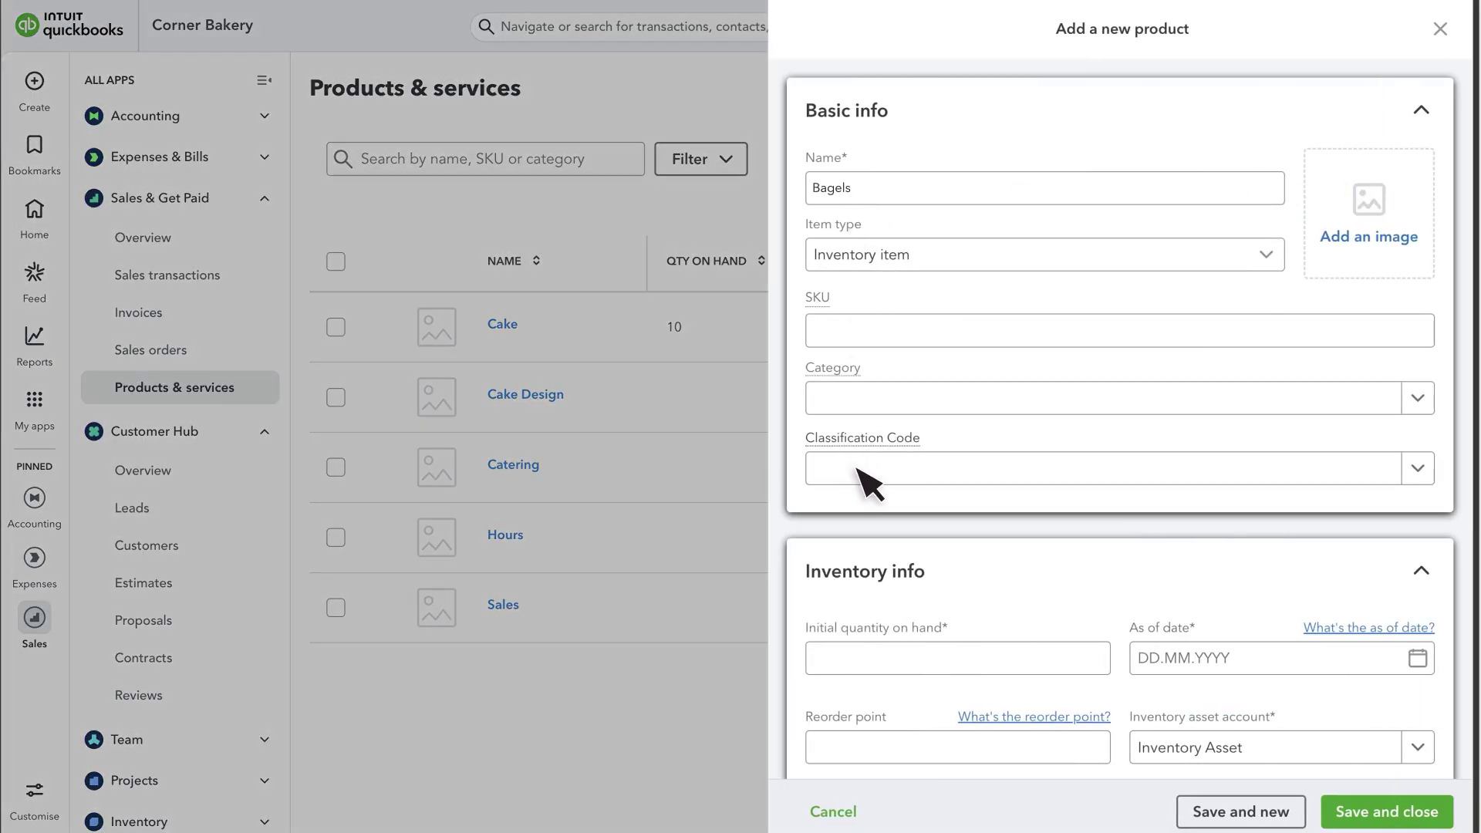
{"action": "left_click", "coordinate": [867, 469]}
{"action": "type", "text": "004"}
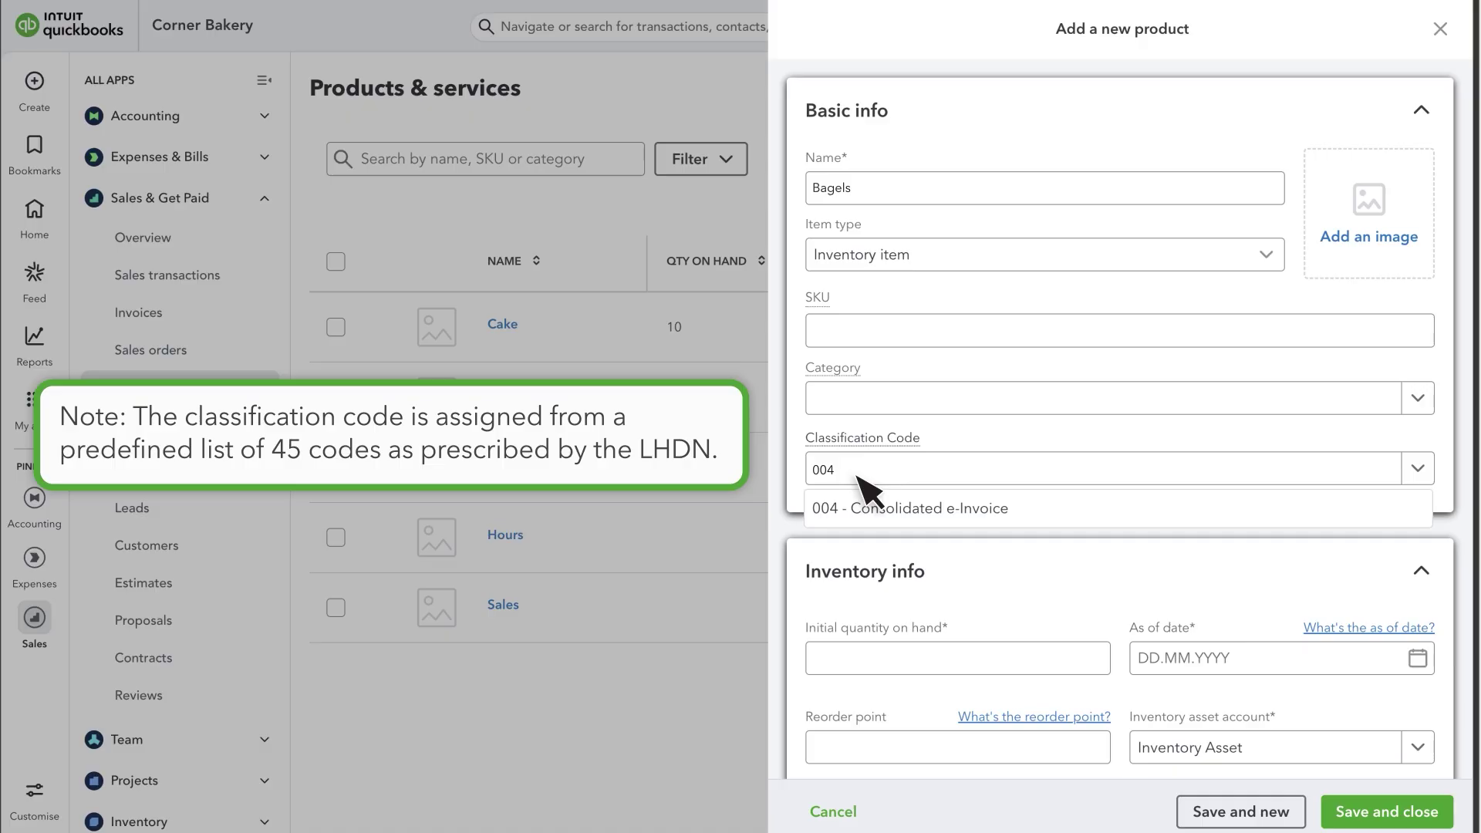
{"action": "left_click", "coordinate": [956, 510]}
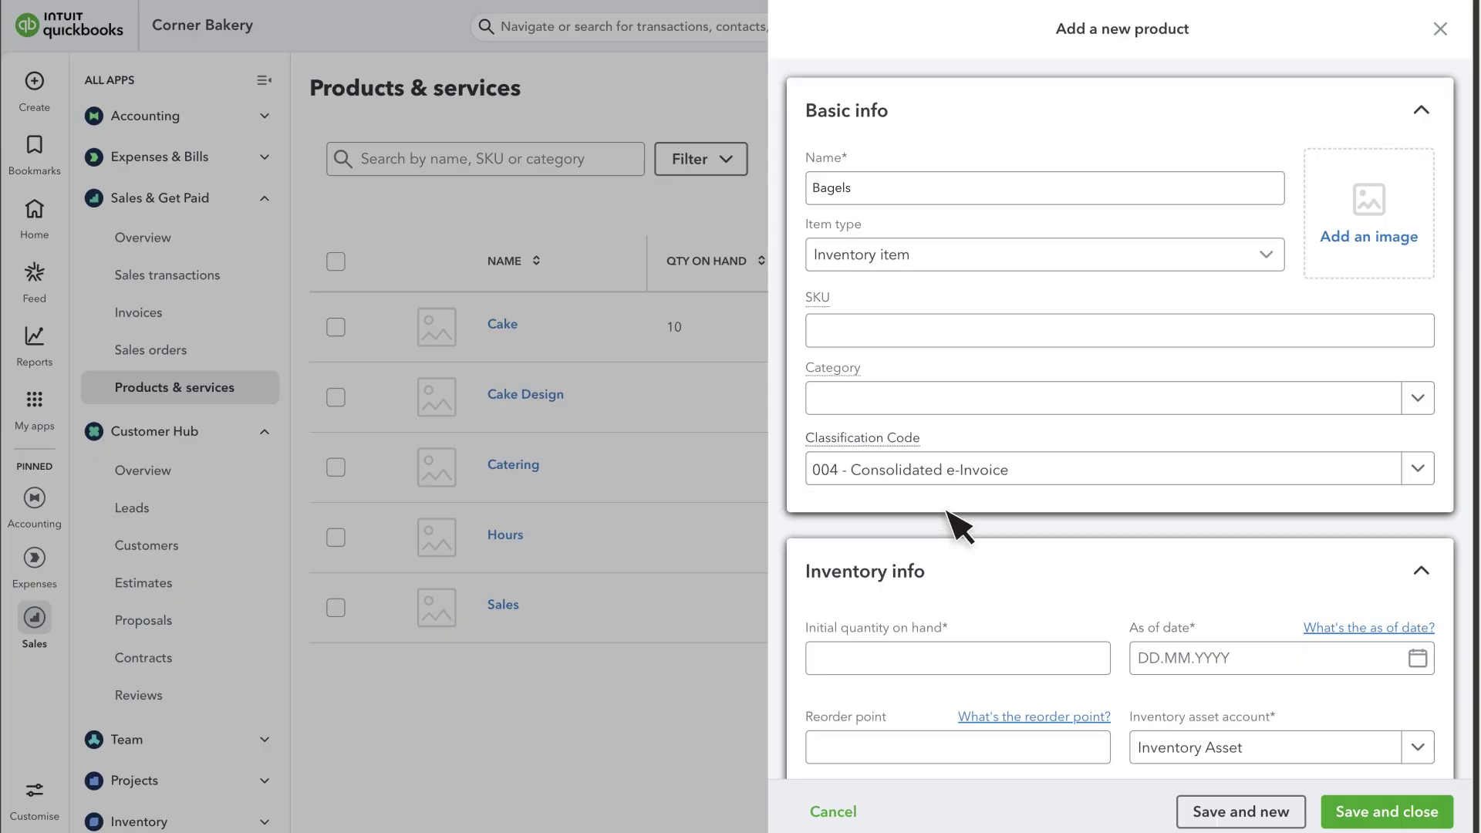
{"action": "left_click", "coordinate": [1381, 813]}
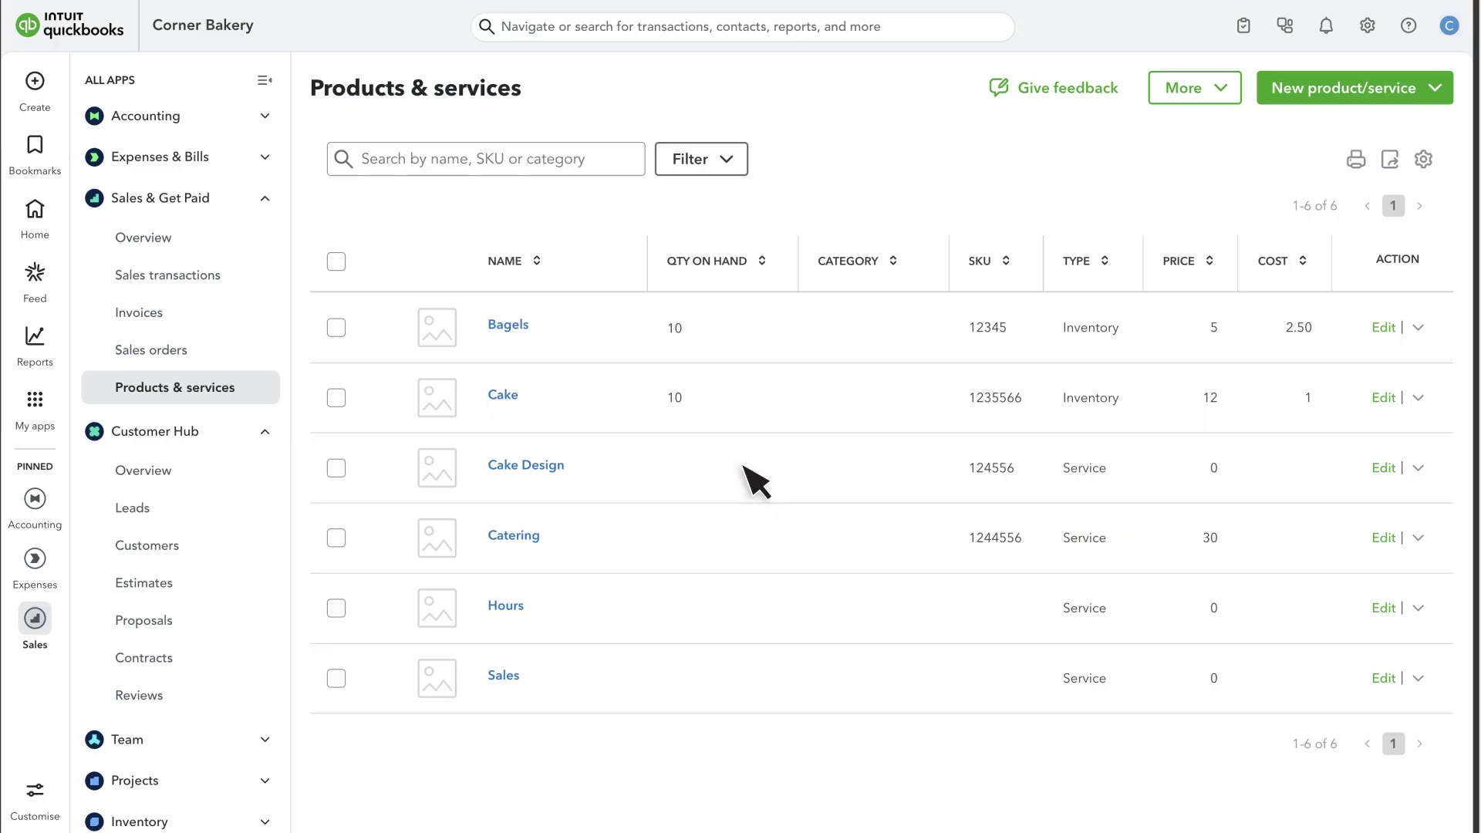
Create invoice 1004 billing Bagels to the new customer and submit it as an e-invoice.
{"action": "left_click", "coordinate": [35, 82]}
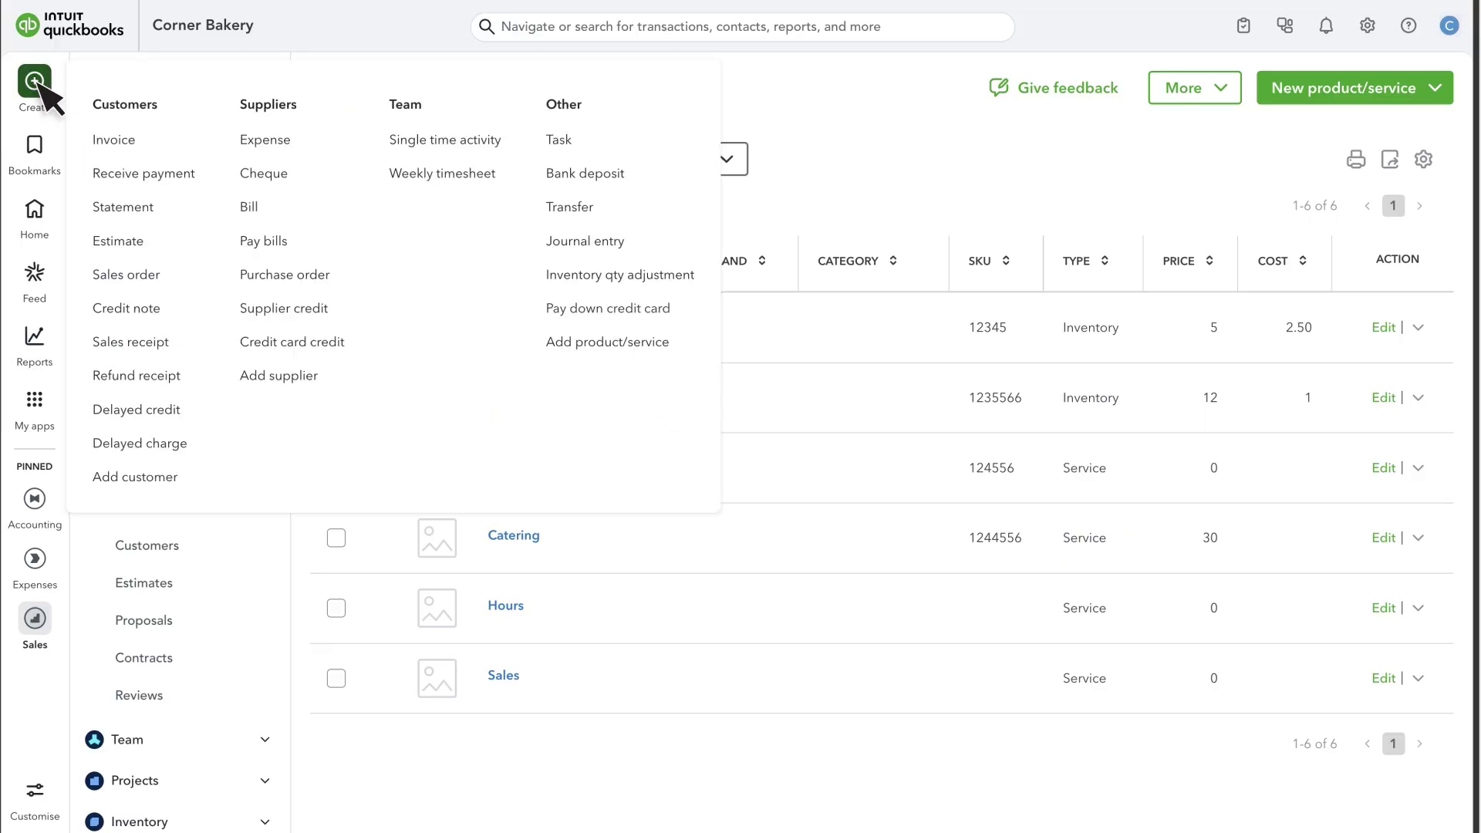
{"action": "left_click", "coordinate": [142, 150]}
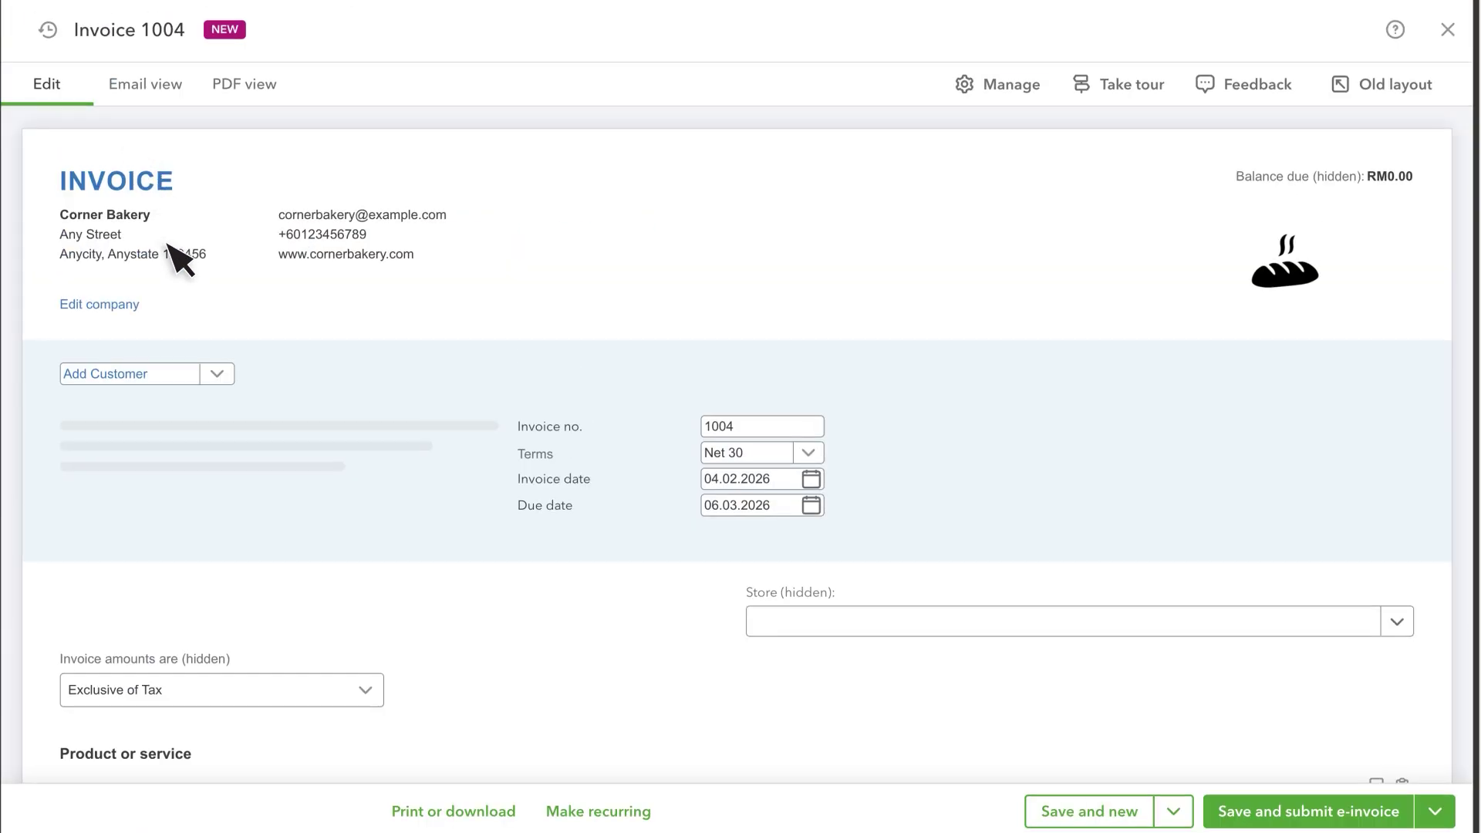
{"action": "left_click", "coordinate": [216, 373]}
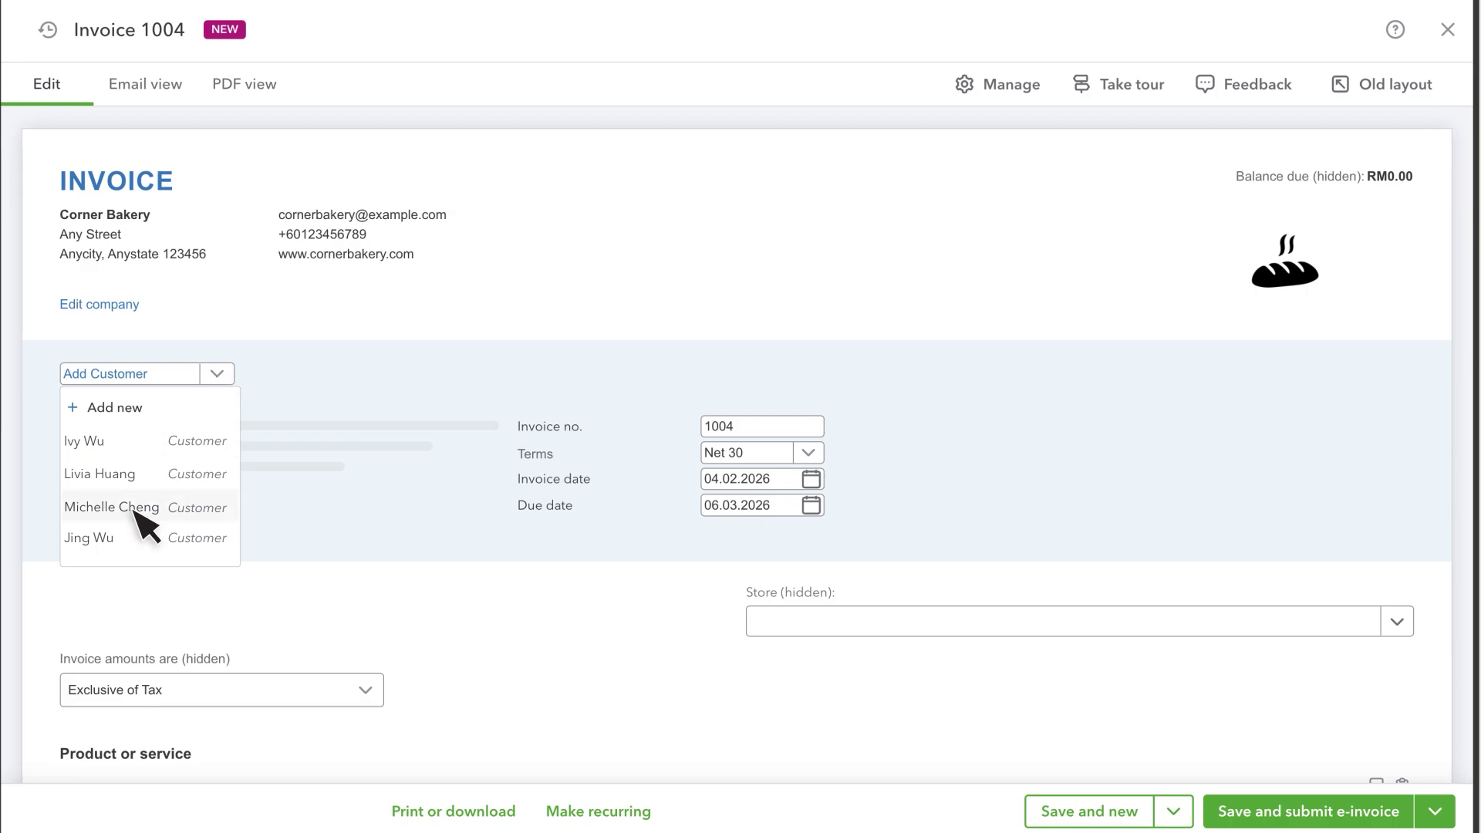
{"action": "left_click", "coordinate": [132, 507]}
{"action": "scroll", "coordinate": [143, 510], "scroll_direction": "down", "scroll_amount": 5}
{"action": "left_click", "coordinate": [293, 489]}
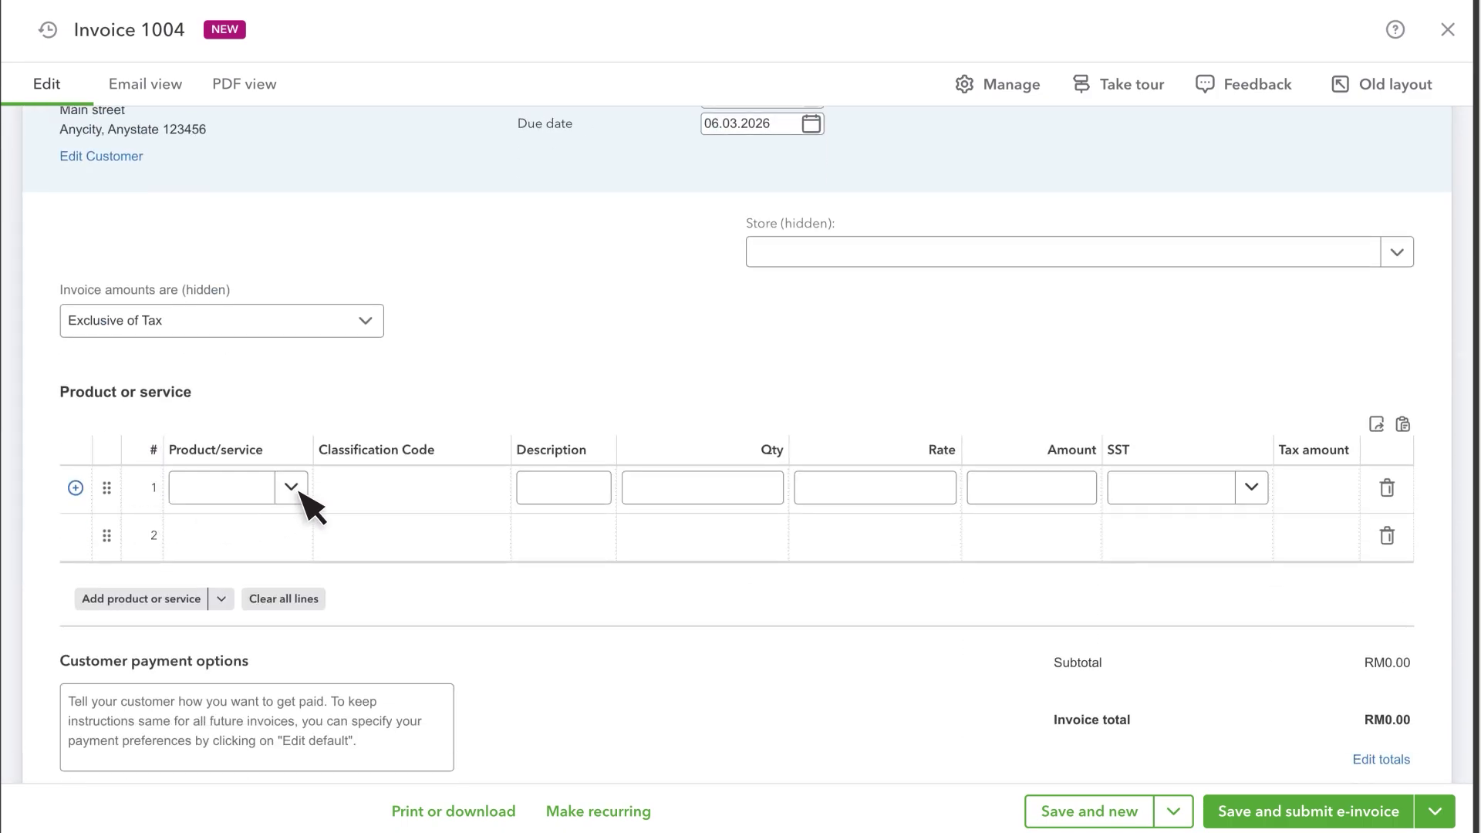
{"action": "left_click", "coordinate": [292, 488]}
{"action": "left_click", "coordinate": [229, 597]}
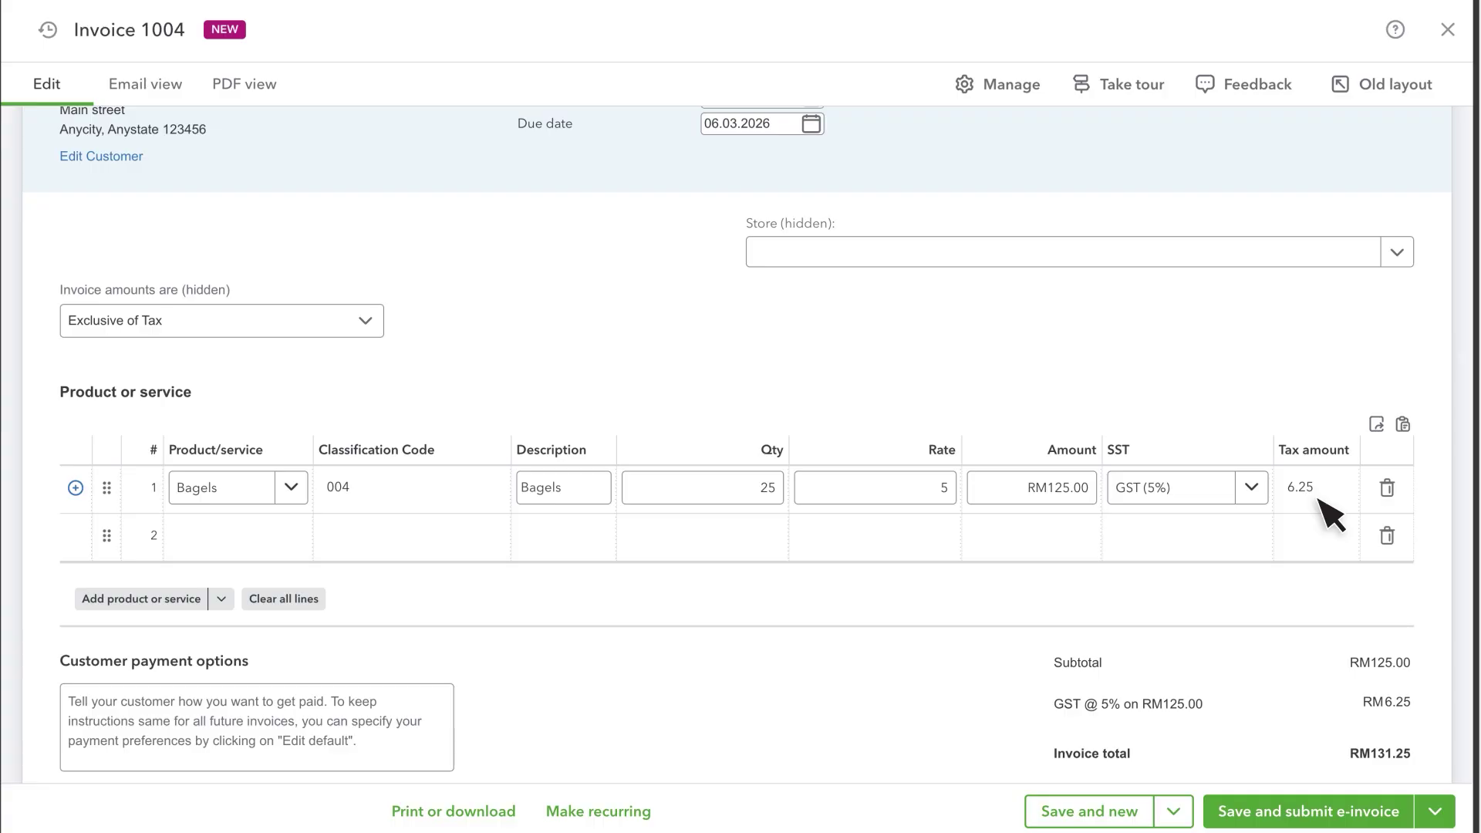
{"action": "left_click", "coordinate": [1329, 810]}
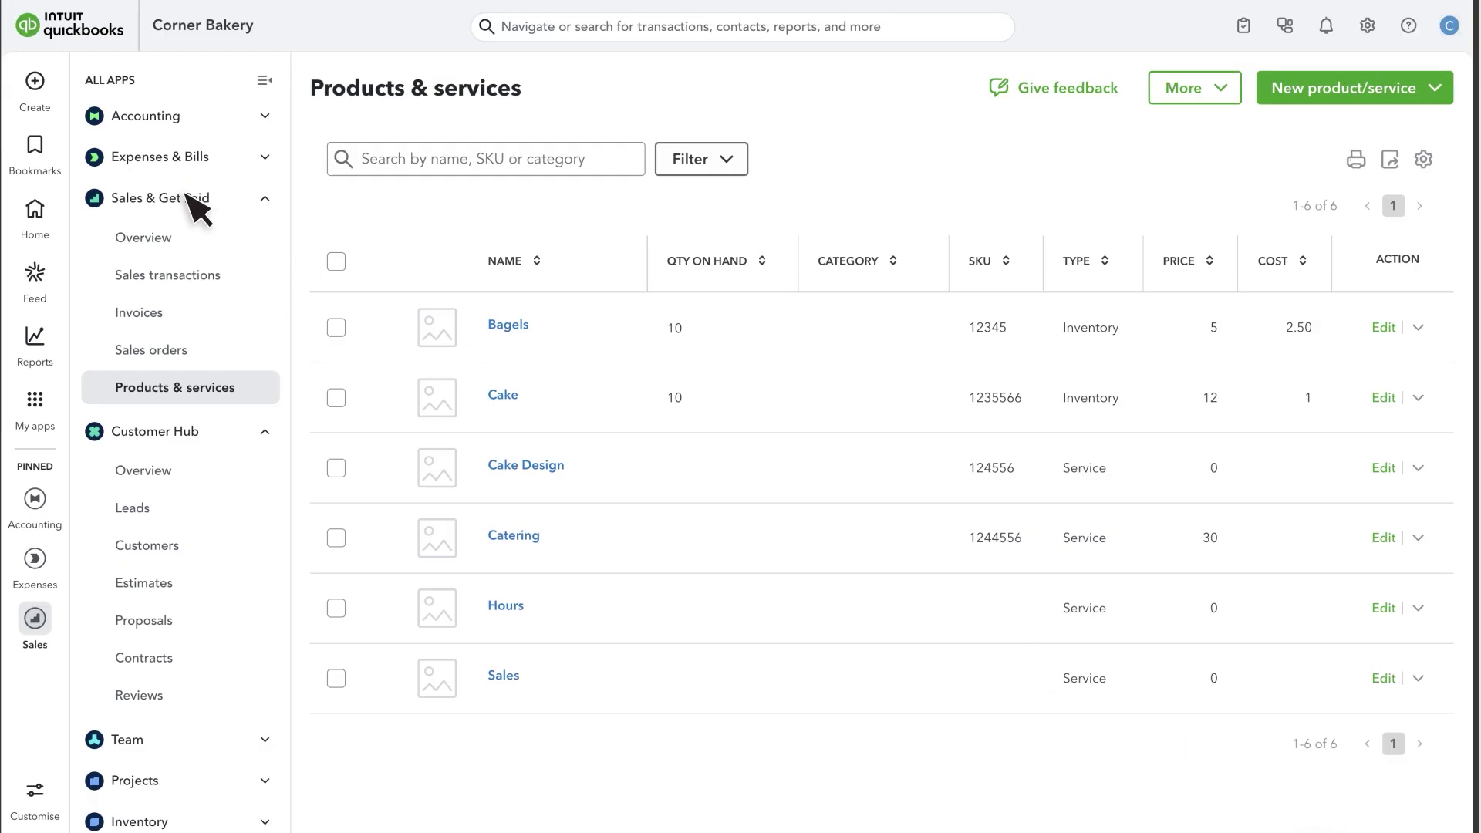
Open invoice 1004 from the Invoices list and check its e-invoice status history.
{"action": "left_click", "coordinate": [174, 316]}
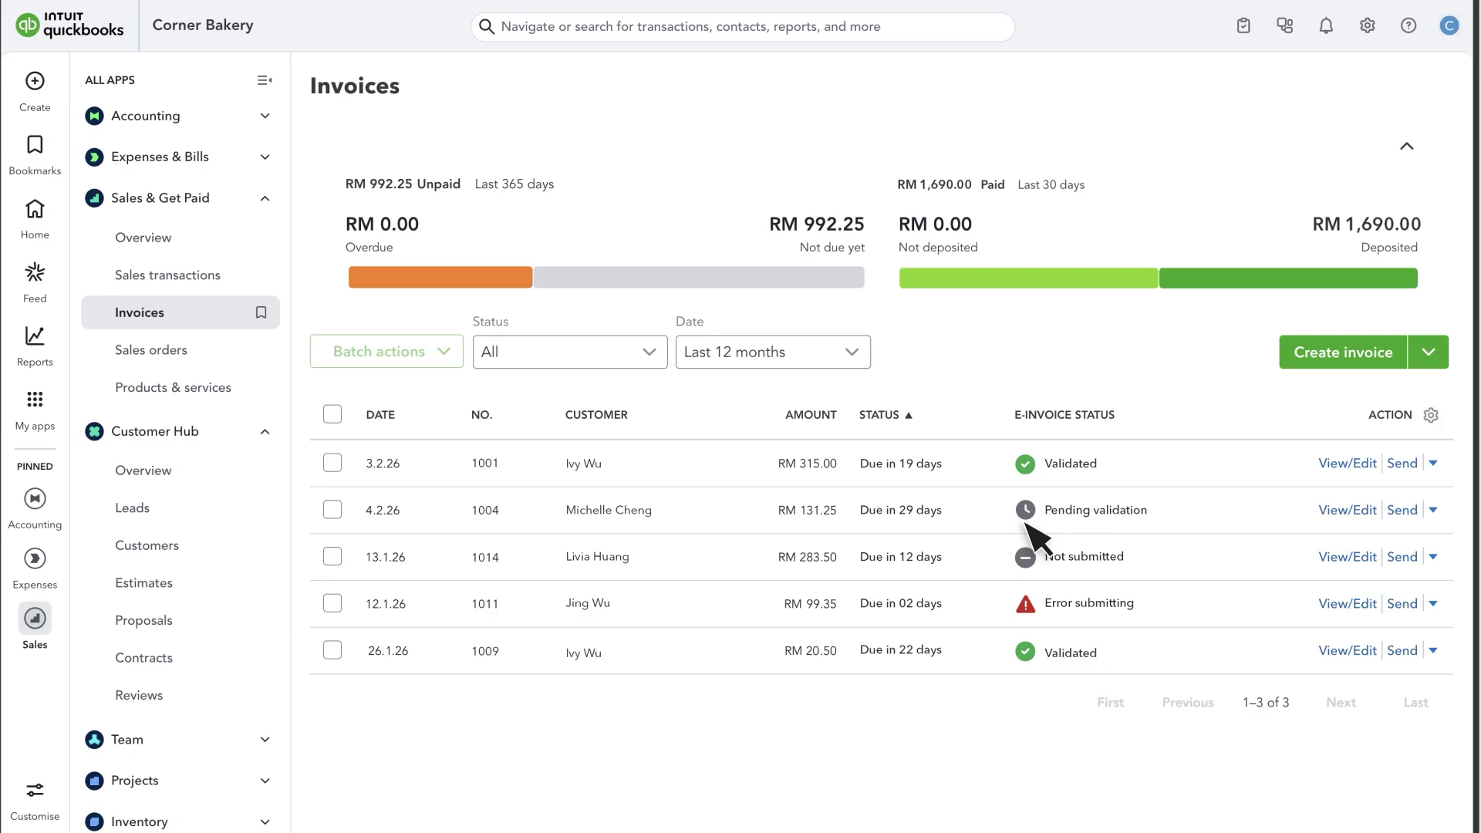
{"action": "left_click", "coordinate": [1350, 511]}
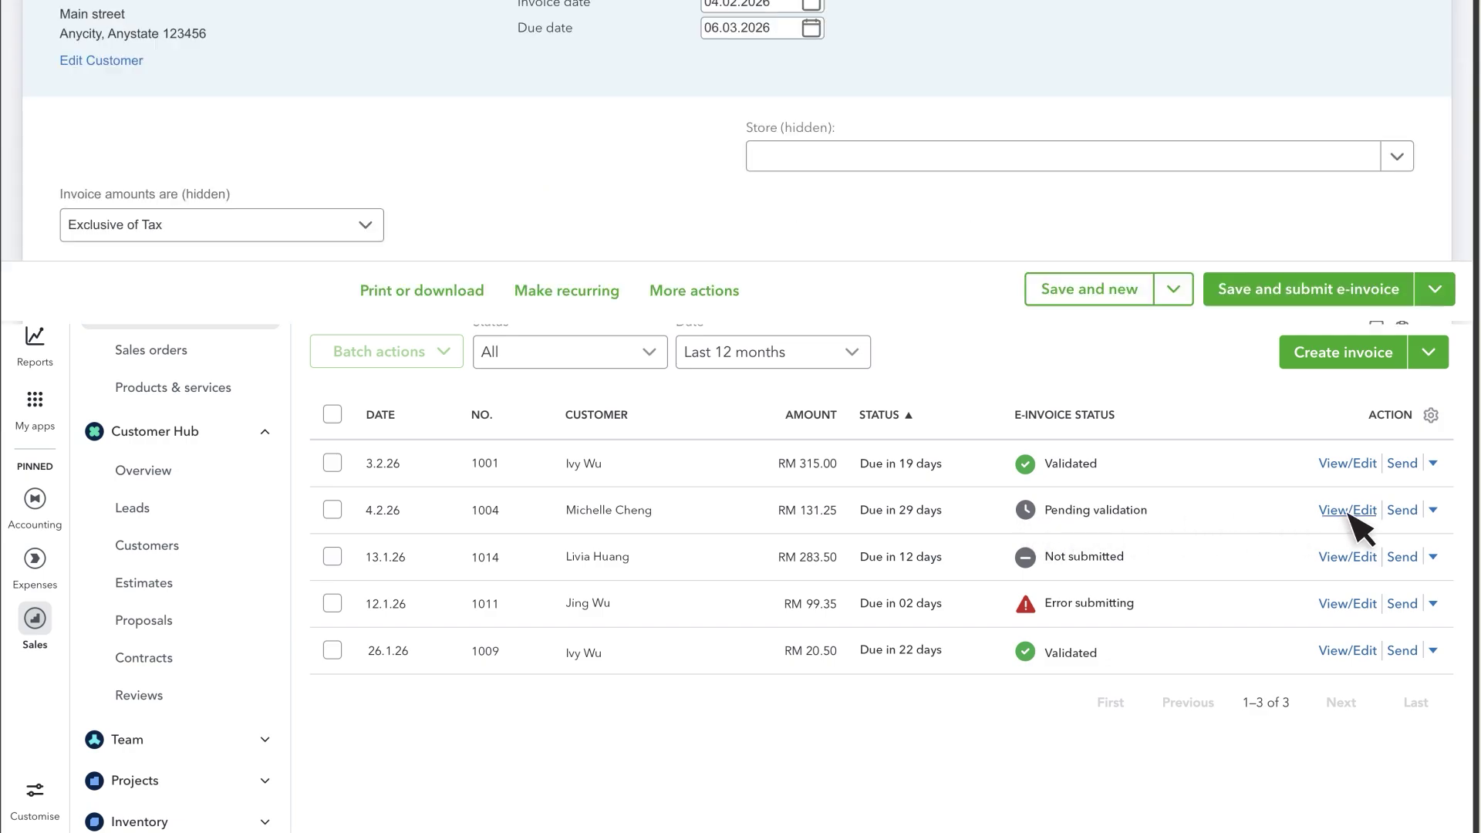
{"action": "left_click", "coordinate": [1004, 97]}
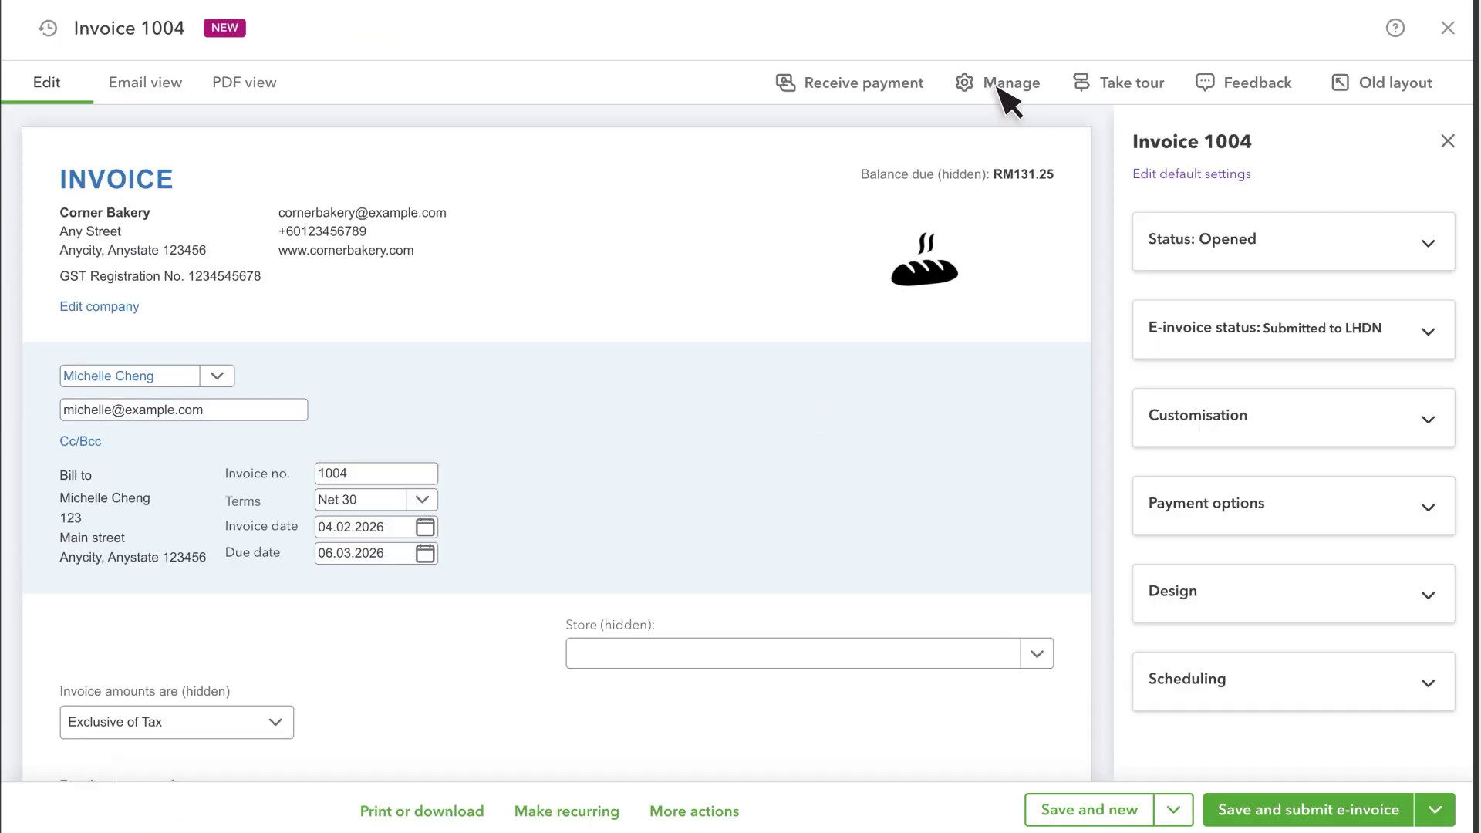
{"action": "left_click", "coordinate": [1286, 339]}
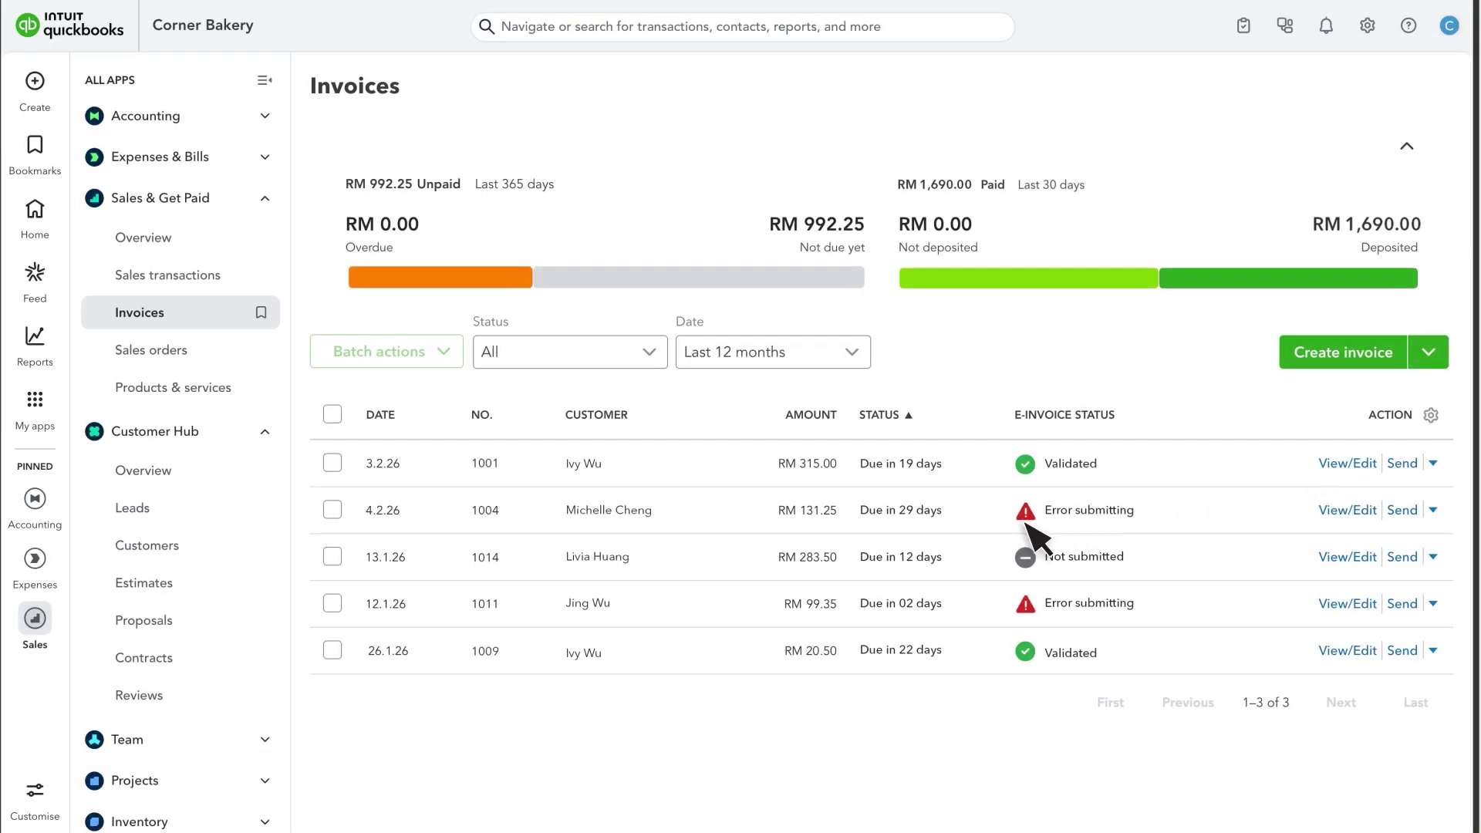
Review invoice 1004's e-invoice error details, then close it so the list shows Validated.
{"action": "left_click", "coordinate": [1349, 511]}
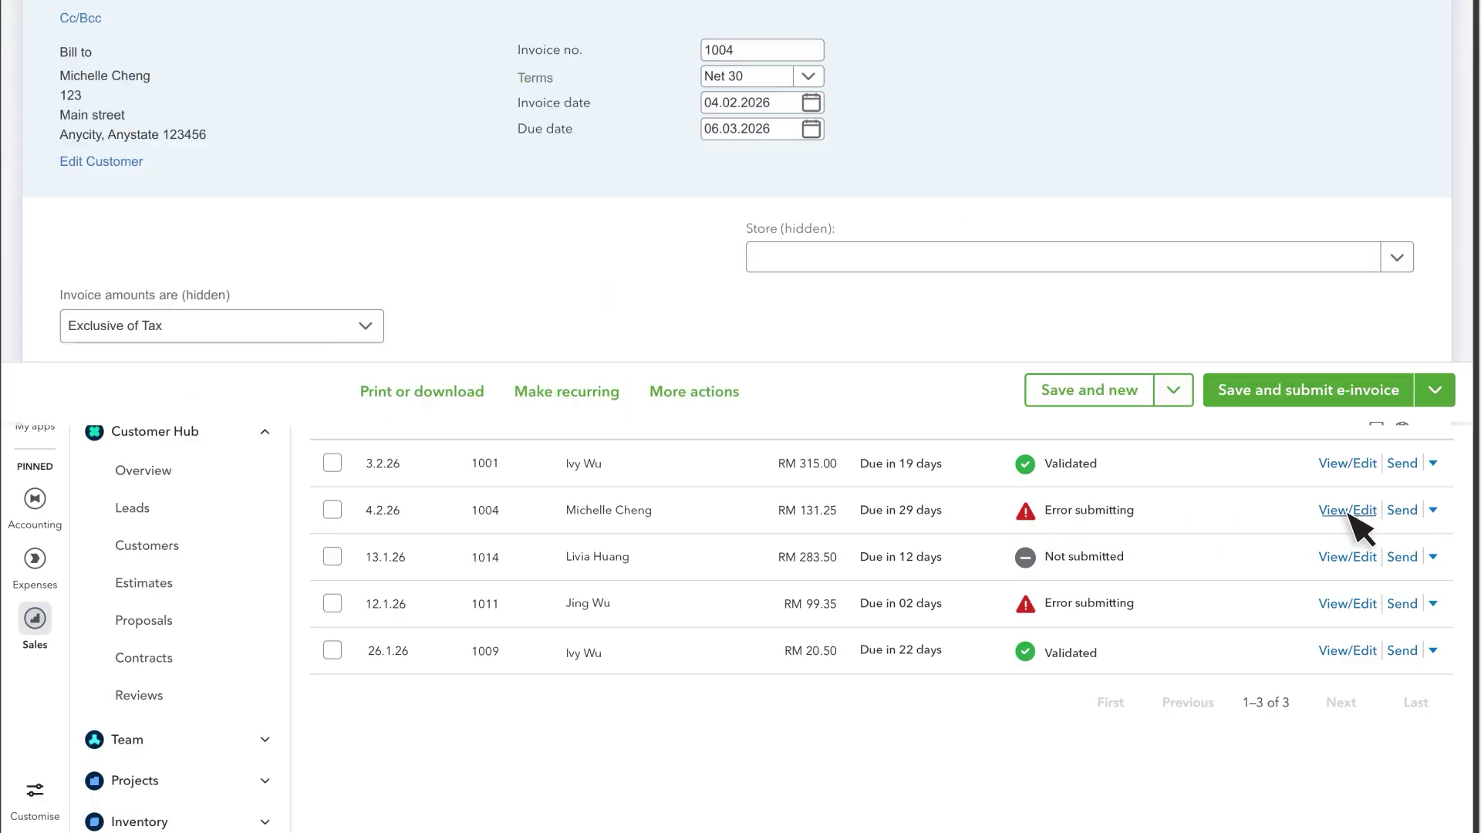
{"action": "left_click", "coordinate": [1003, 87]}
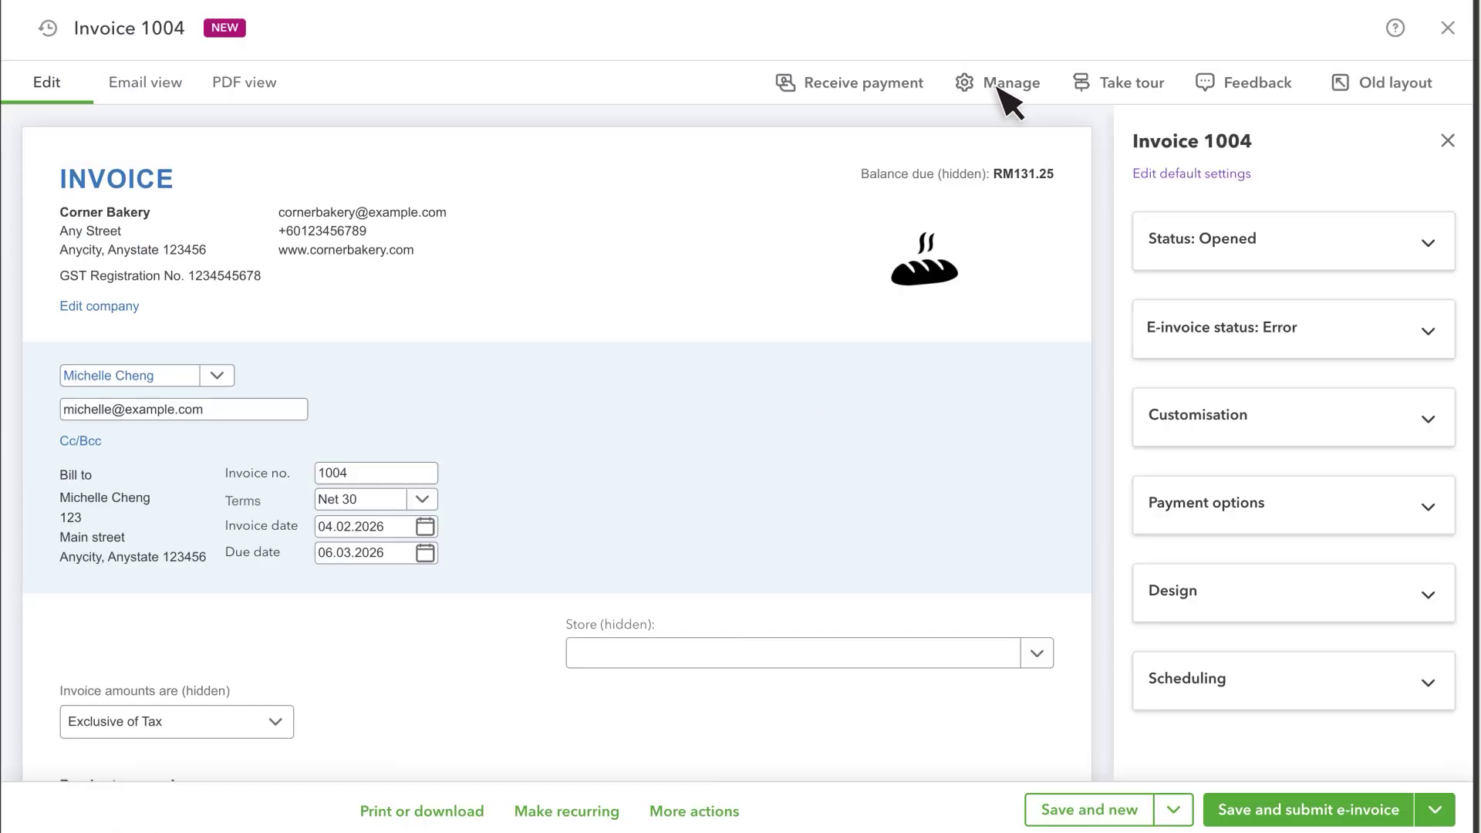
{"action": "left_click", "coordinate": [1286, 330]}
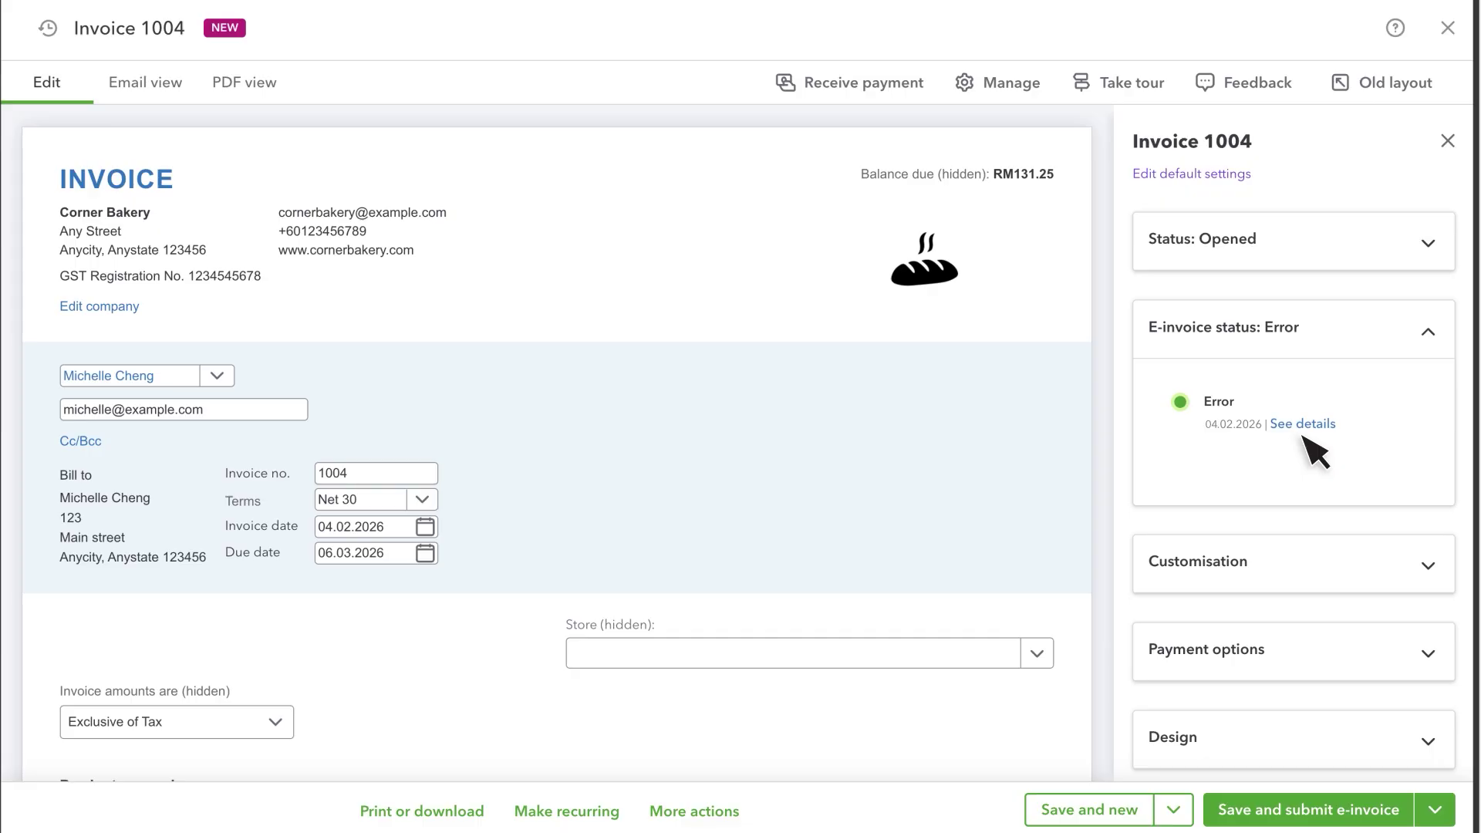
{"action": "left_click", "coordinate": [1448, 29]}
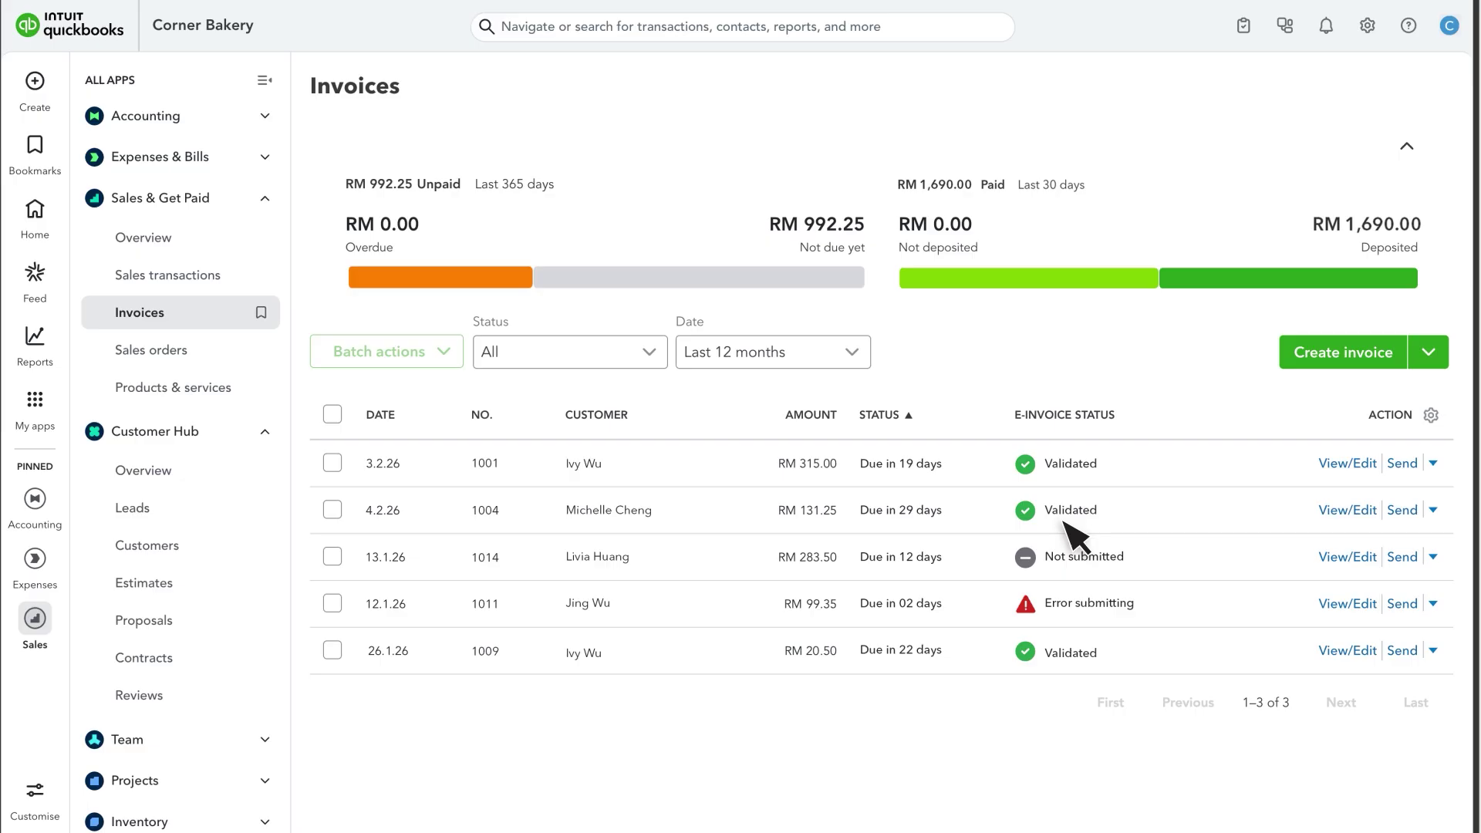
Reopen invoice 1004 and display the e-invoice details QR code under its Accepted status.
{"action": "left_click", "coordinate": [1350, 511]}
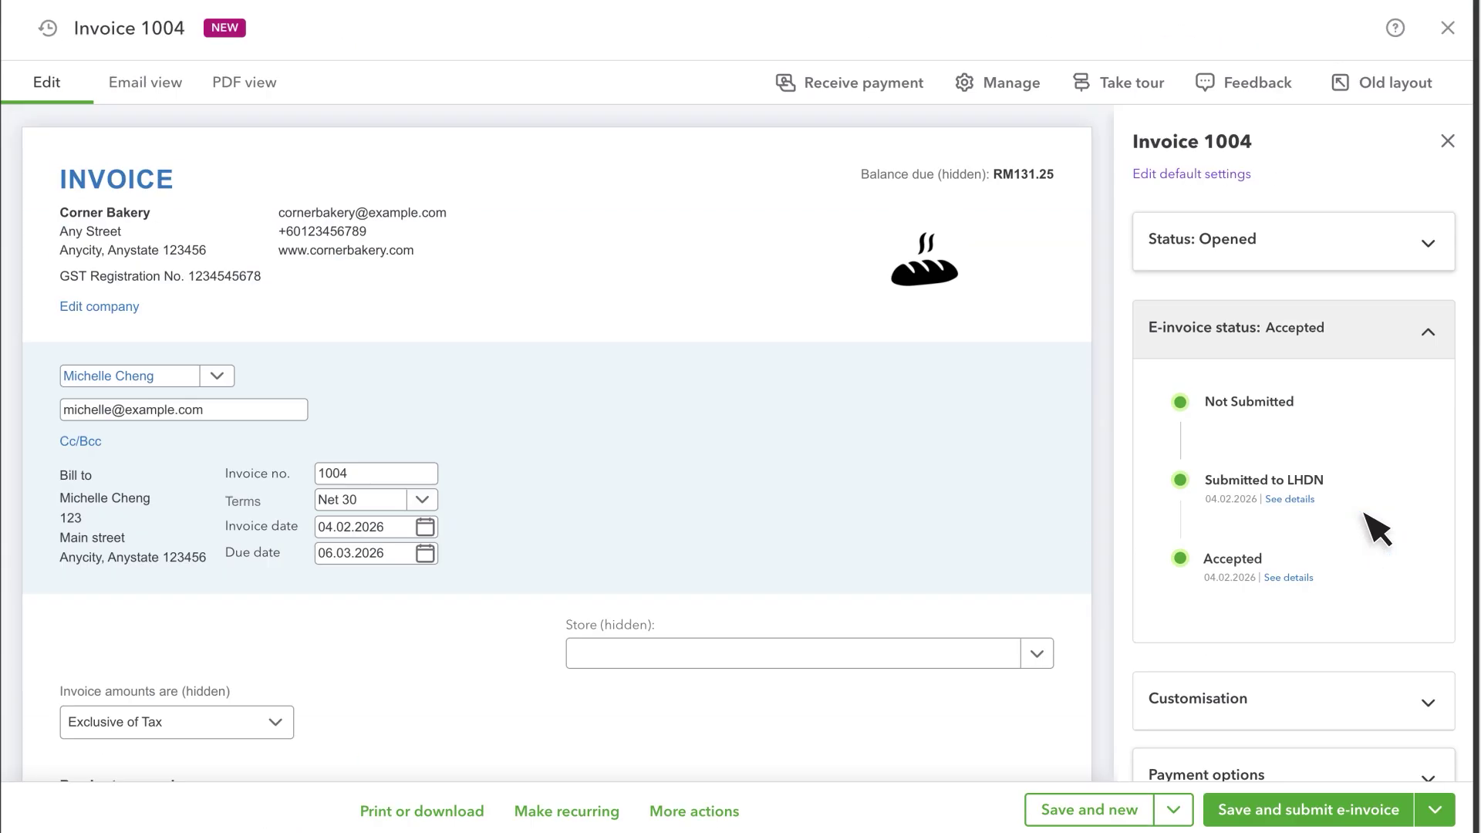
{"action": "left_click", "coordinate": [1290, 578]}
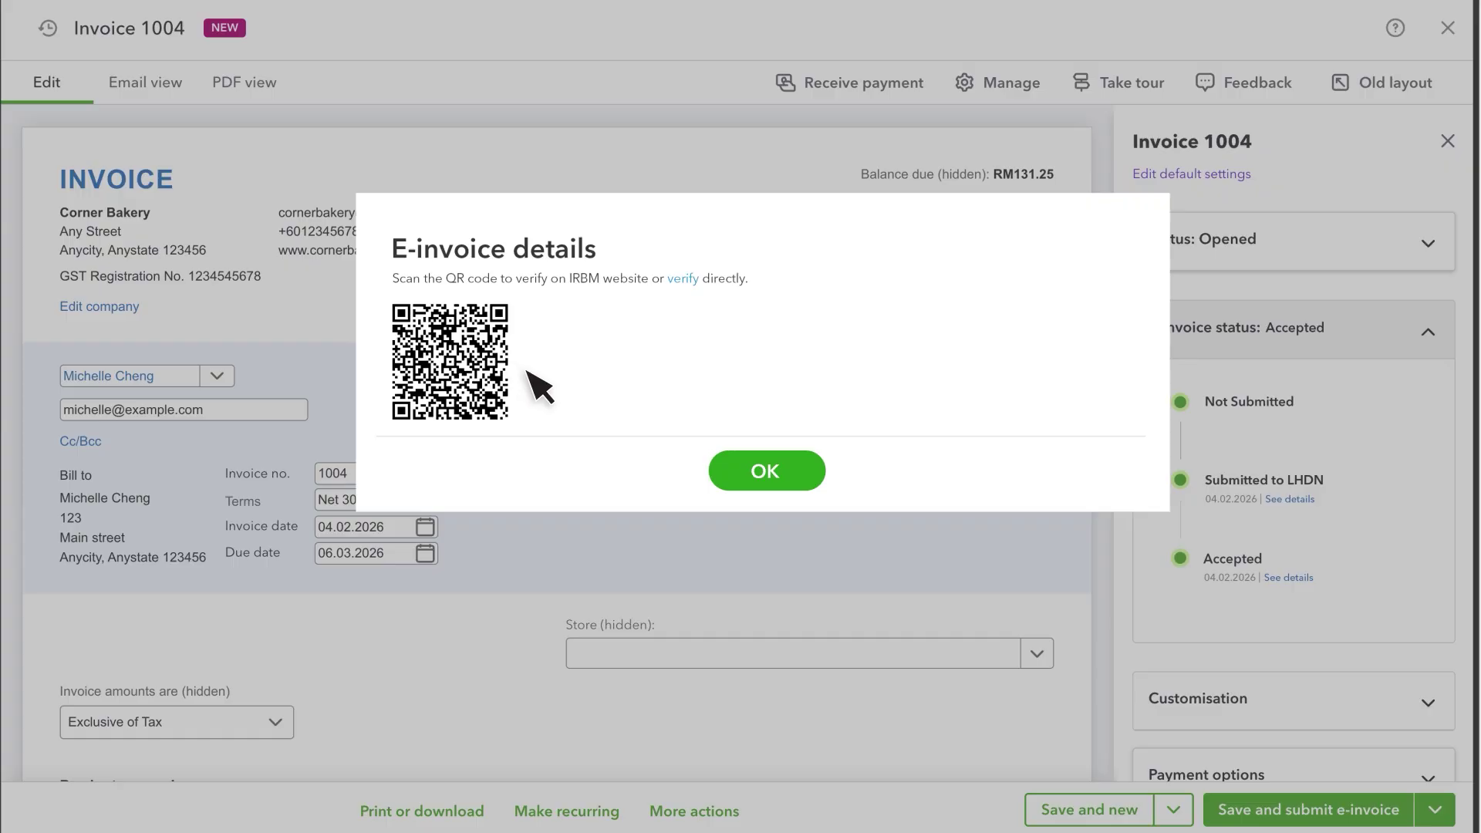
Dismiss the QR code dialog and open a print preview of the RM 131.25 invoice 1004.
{"action": "left_click", "coordinate": [787, 486]}
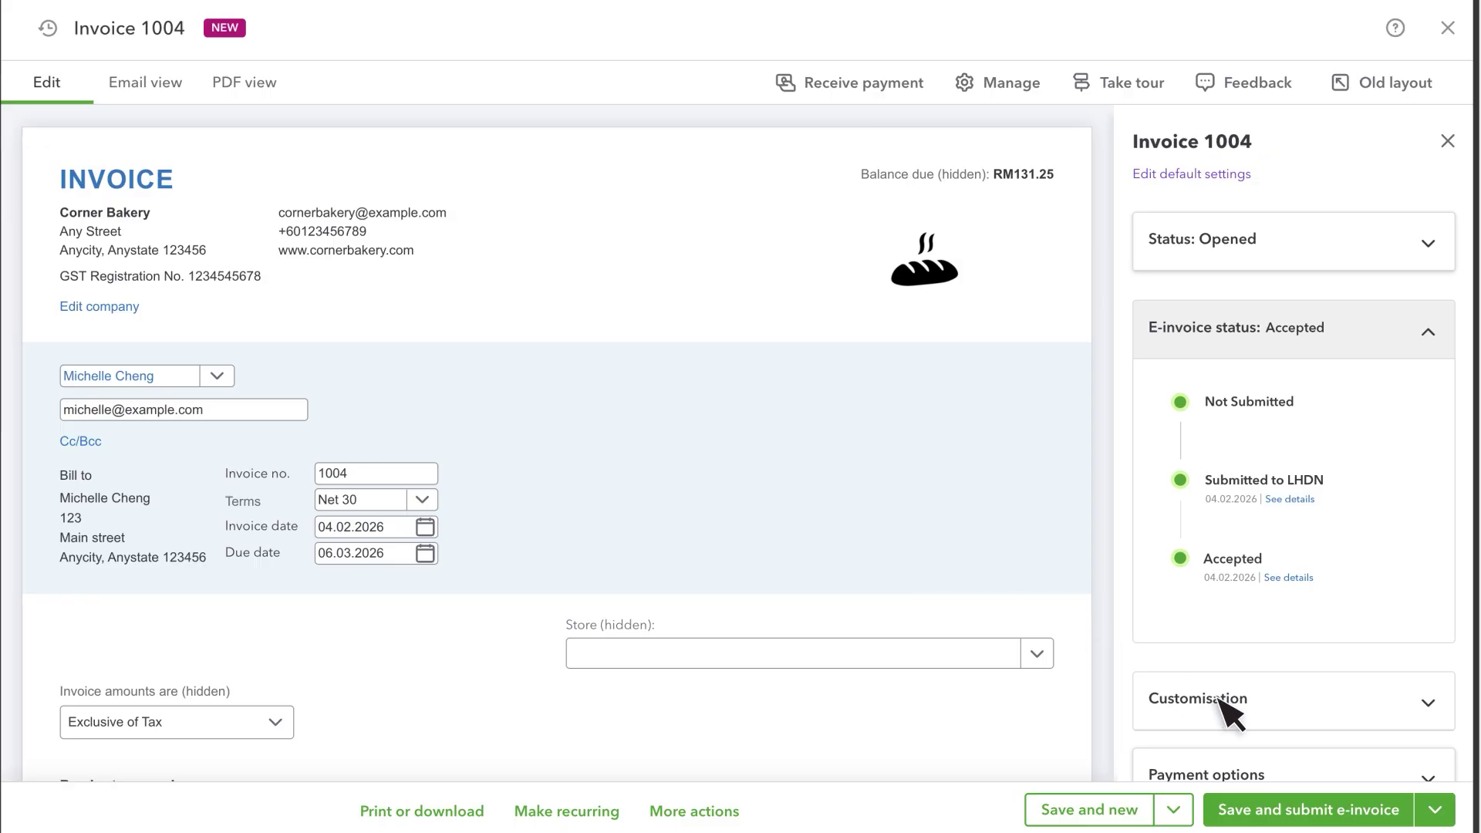
{"action": "left_click", "coordinate": [1435, 807]}
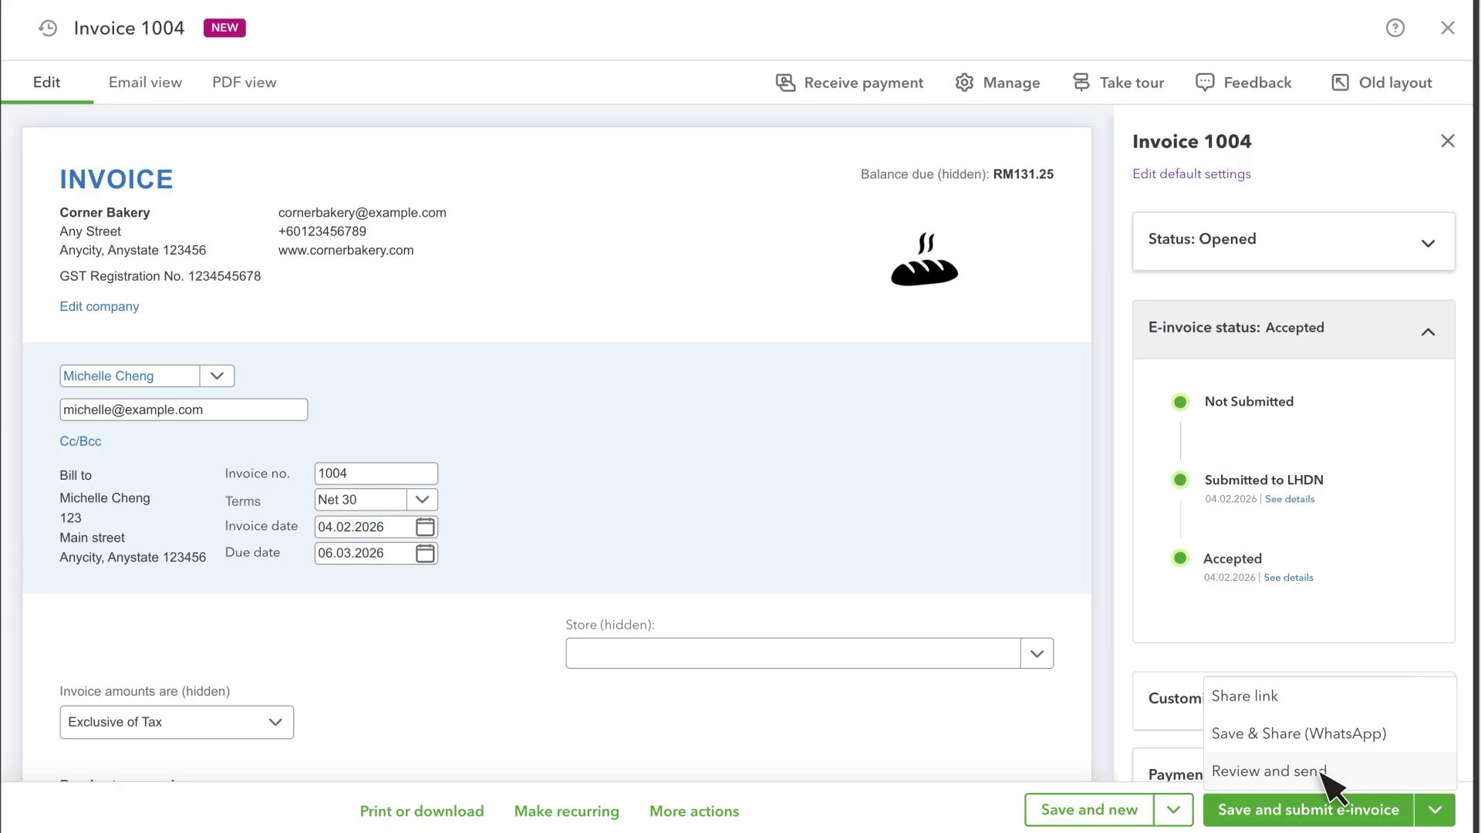
{"action": "left_click", "coordinate": [460, 812]}
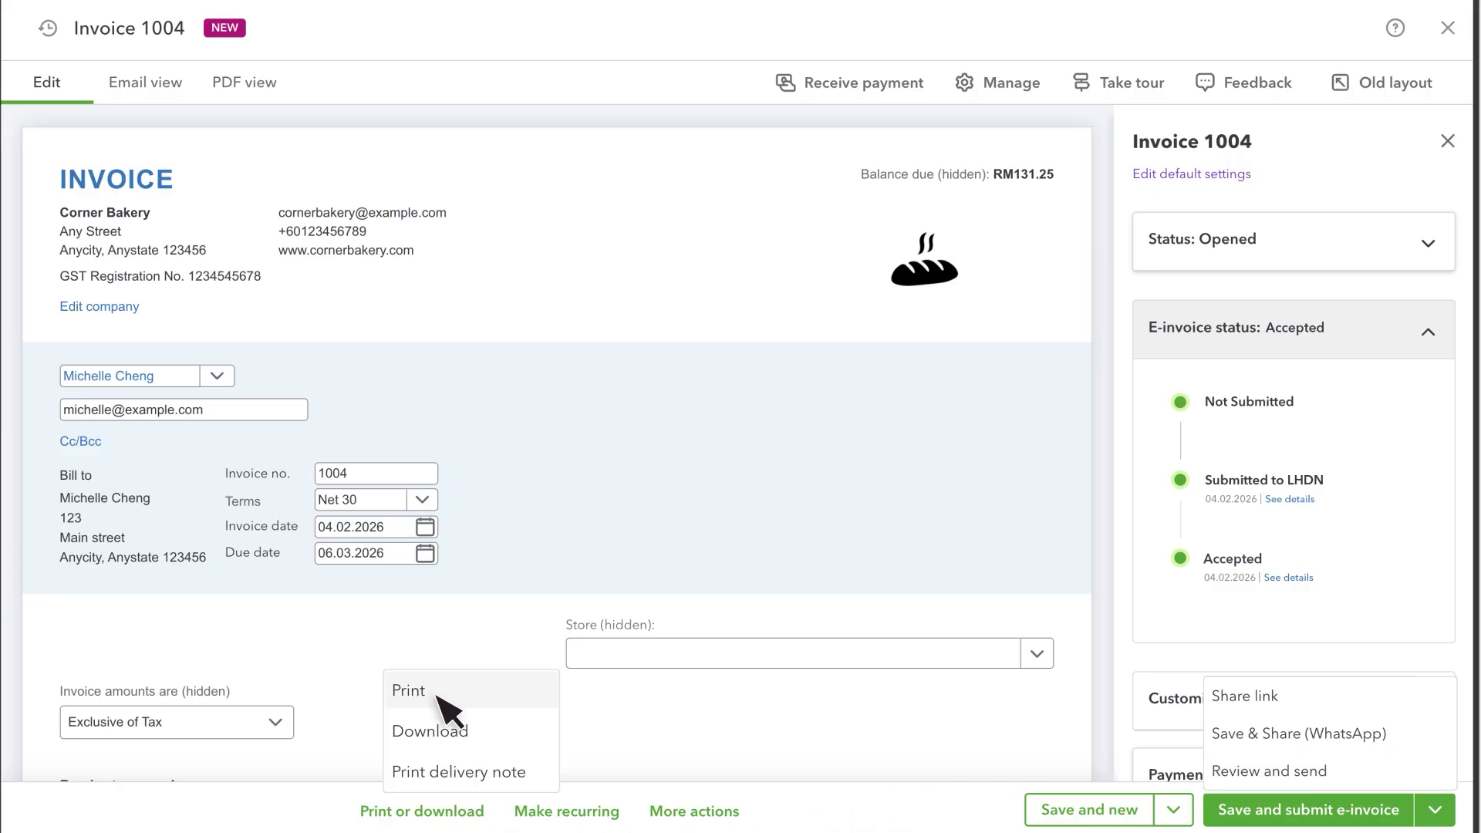
{"action": "left_click", "coordinate": [437, 733]}
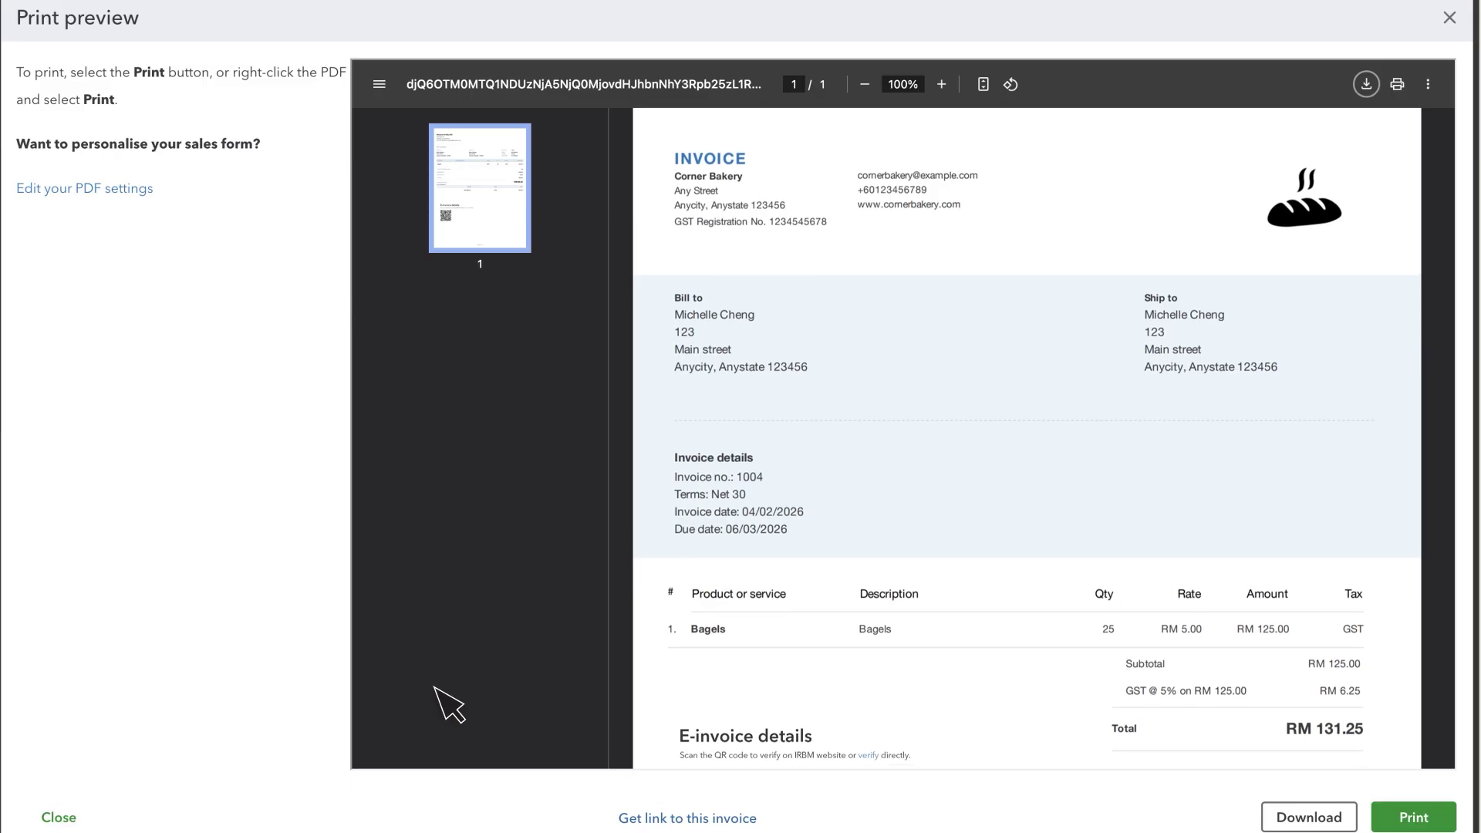